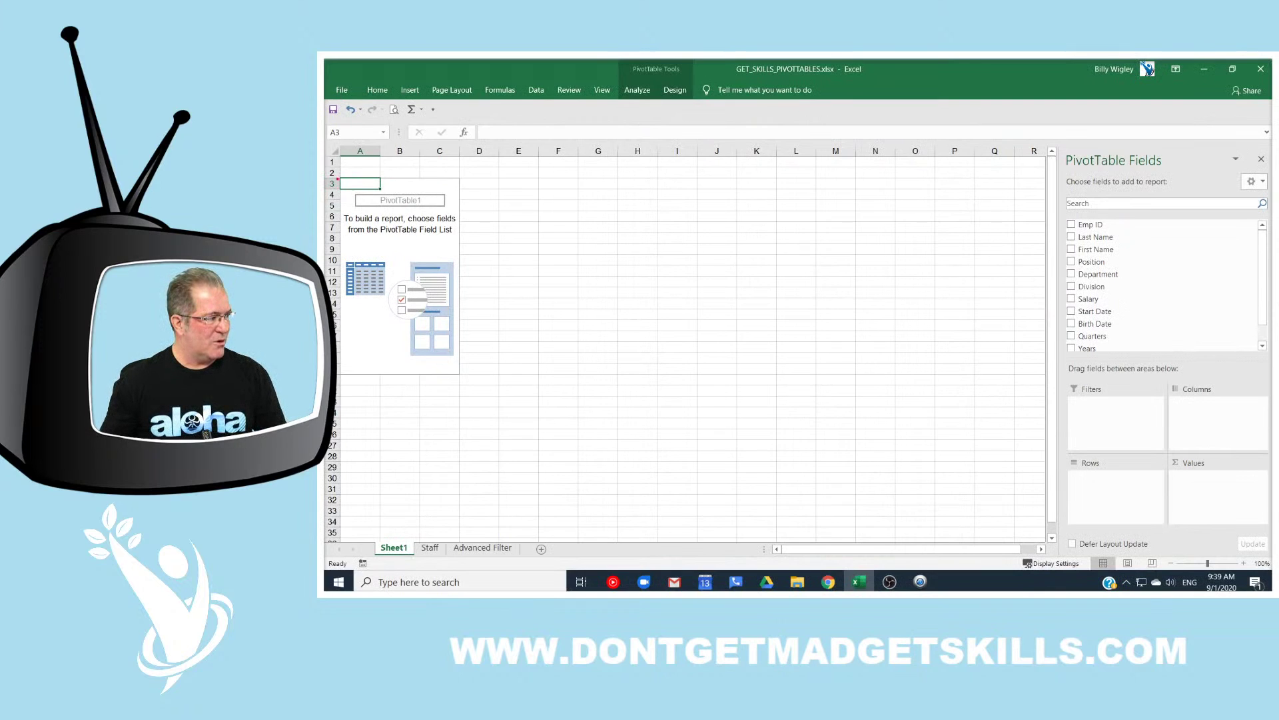
mouse_move(338, 179)
left_mouse_down()
mouse_move(729, 199)
mouse_move(757, 394)
mouse_move(758, 378)
left_mouse_up()
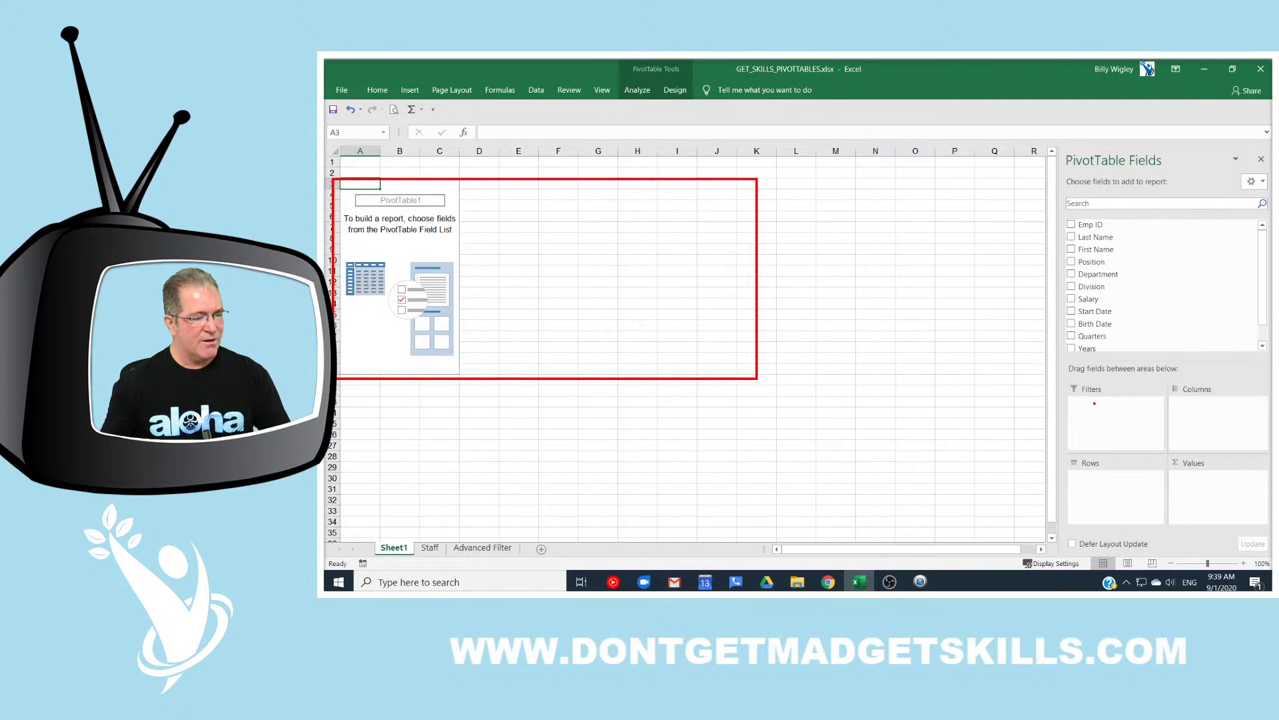
mouse_move(1056, 393)
left_mouse_down()
mouse_move(1238, 398)
mouse_move(1273, 533)
left_mouse_up()
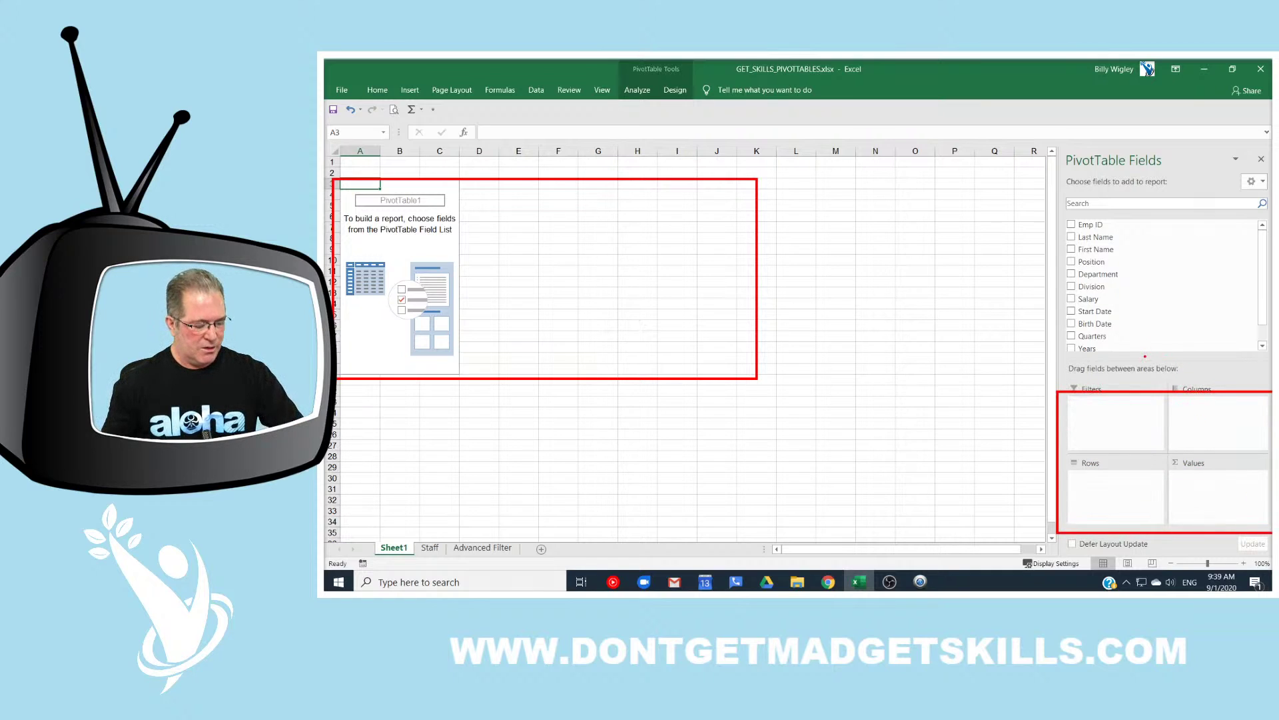
left_click_drag(1198, 411, 1082, 286)
left_click_drag(1106, 503, 1105, 260)
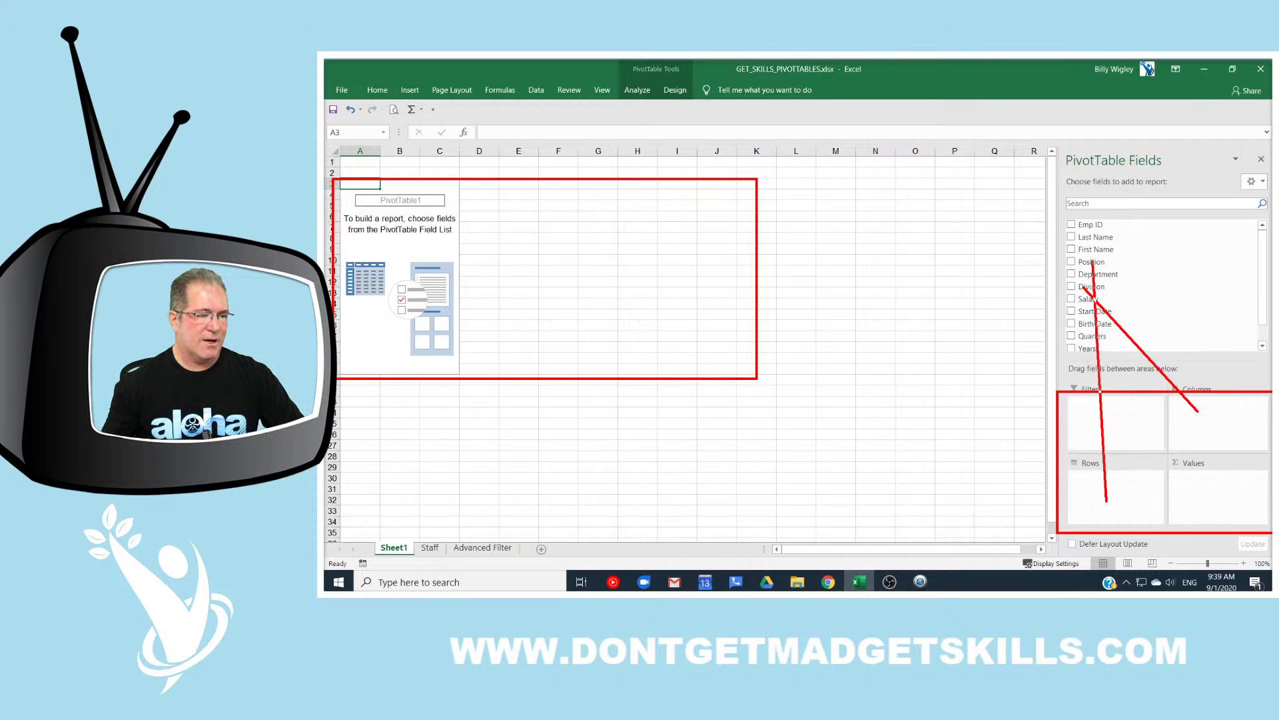
left_click_drag(1216, 495, 1066, 255)
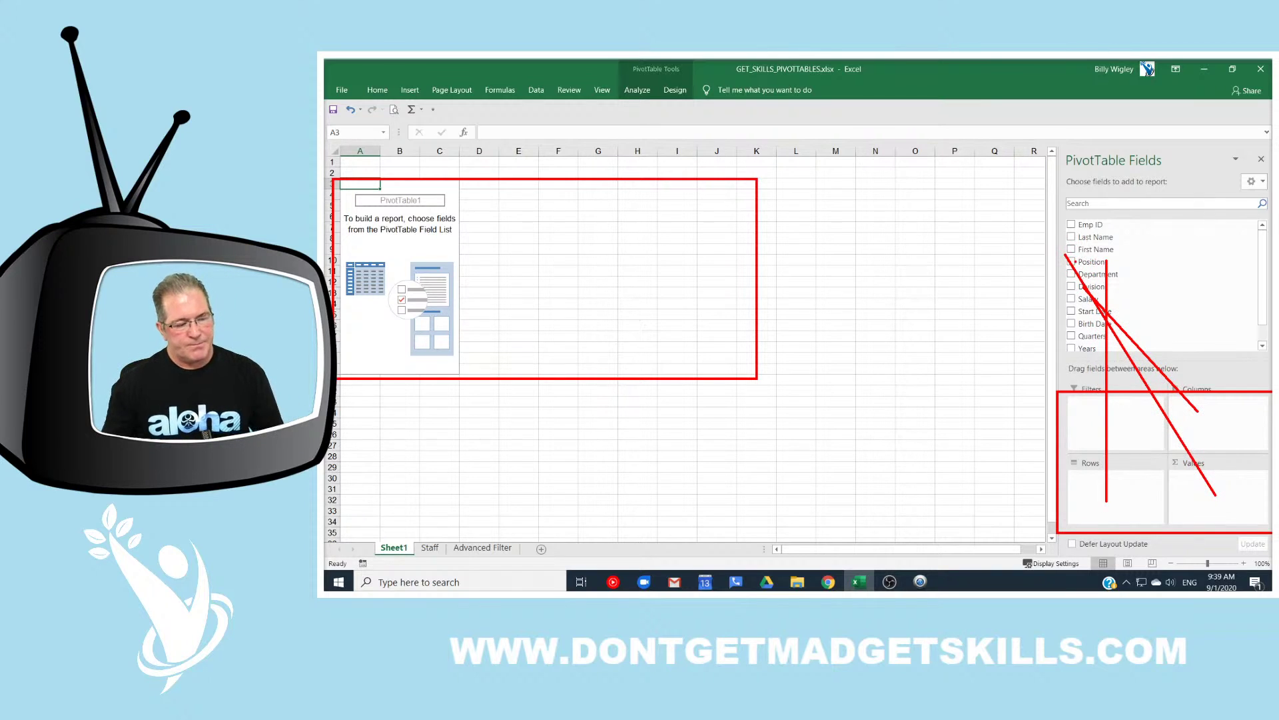
key("Escape")
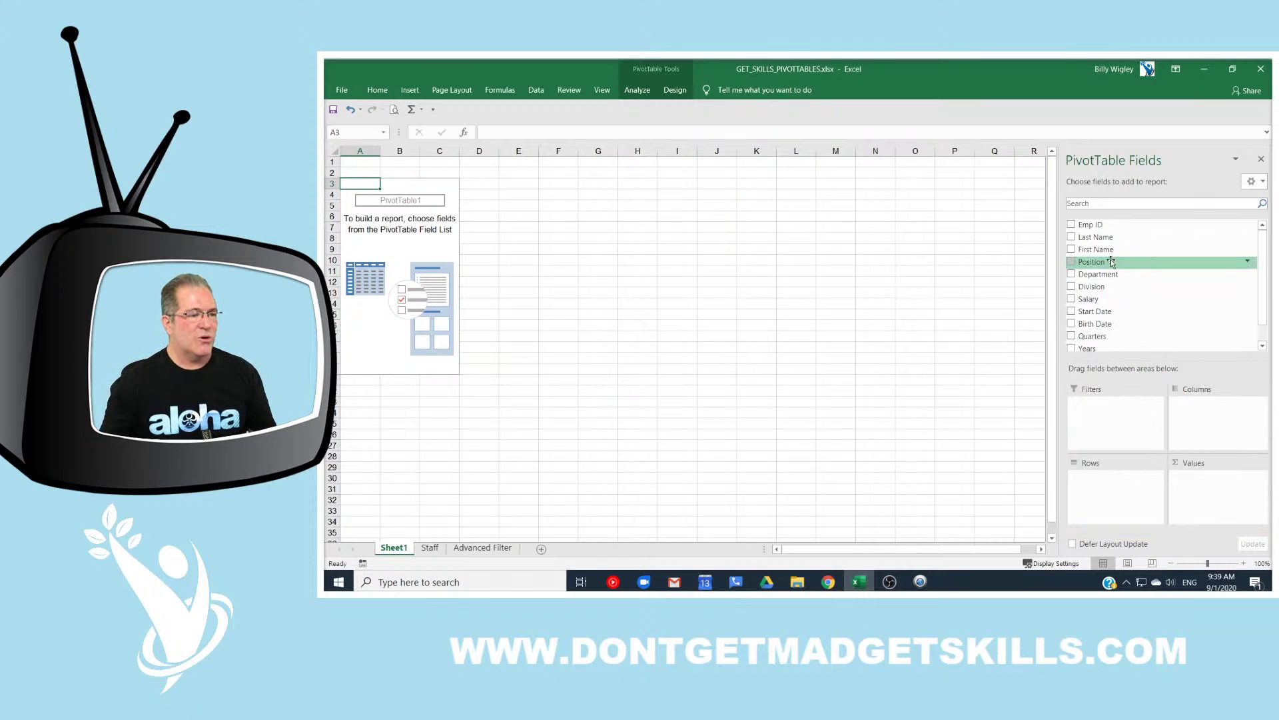
Step: Add the First Name and Department fields as rows and Salary as summed values in the empty PivotTable
left_click(1071, 249)
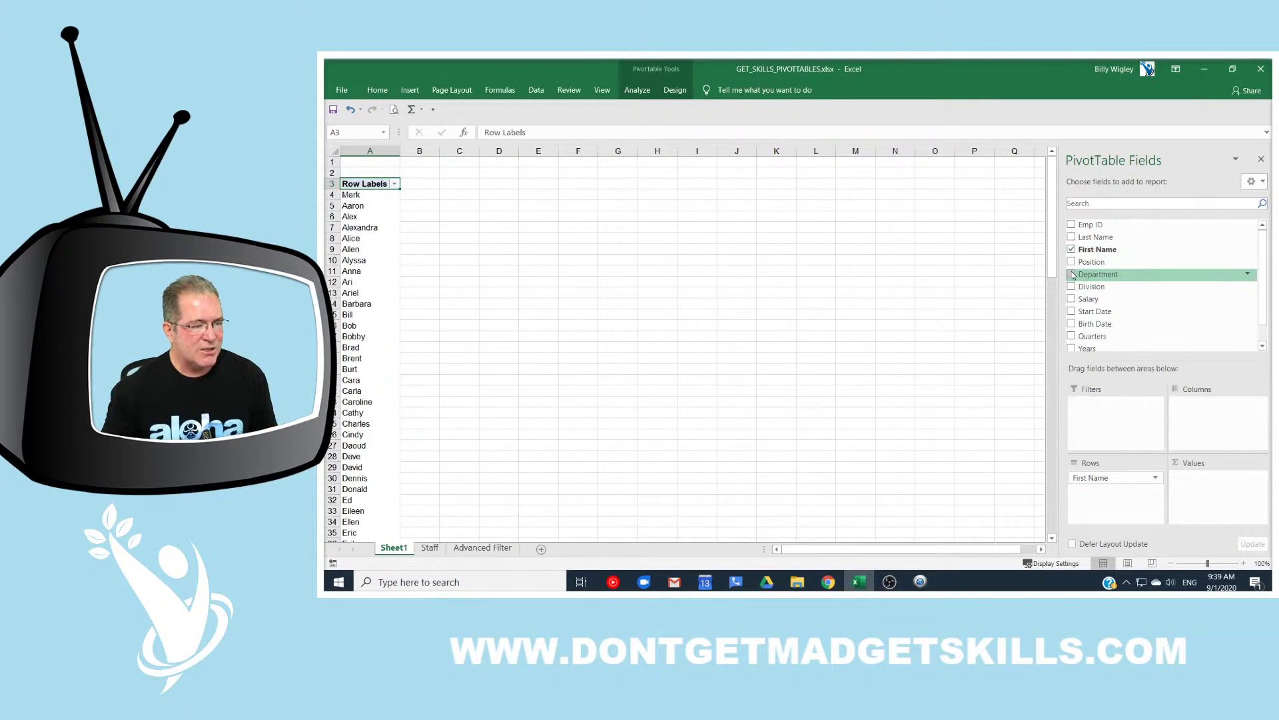
left_click(1072, 274)
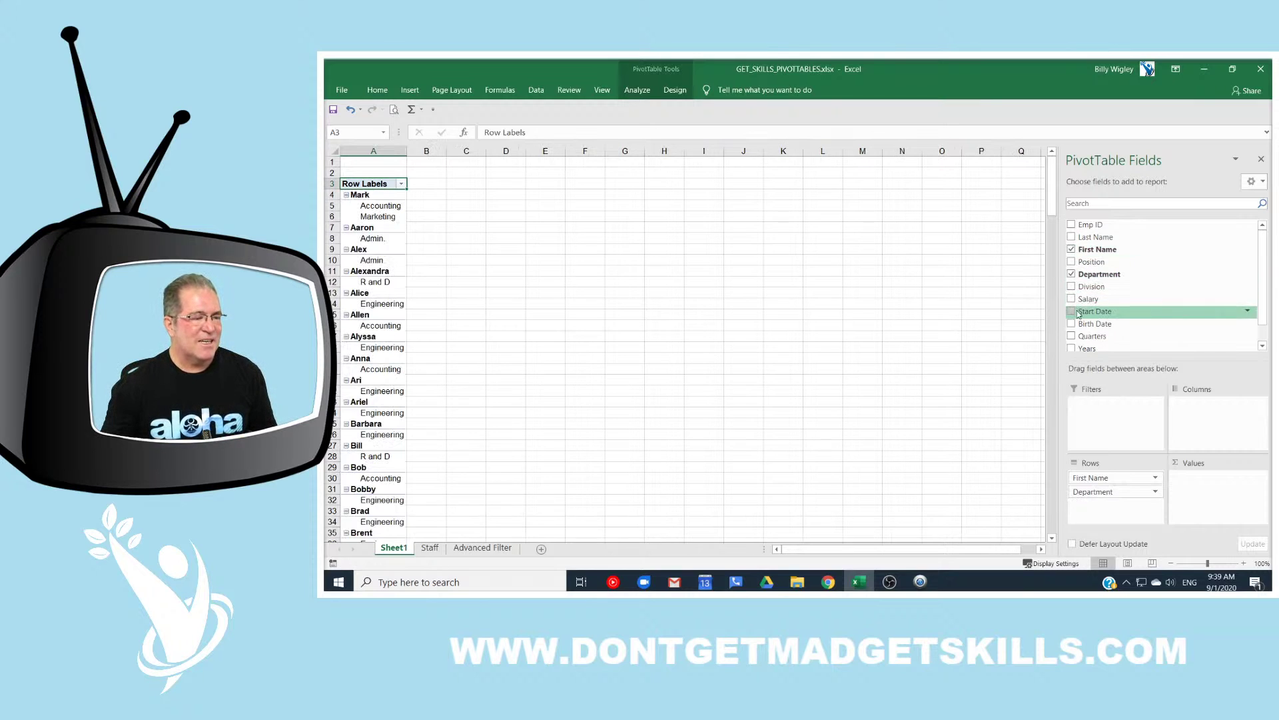
left_click(1072, 300)
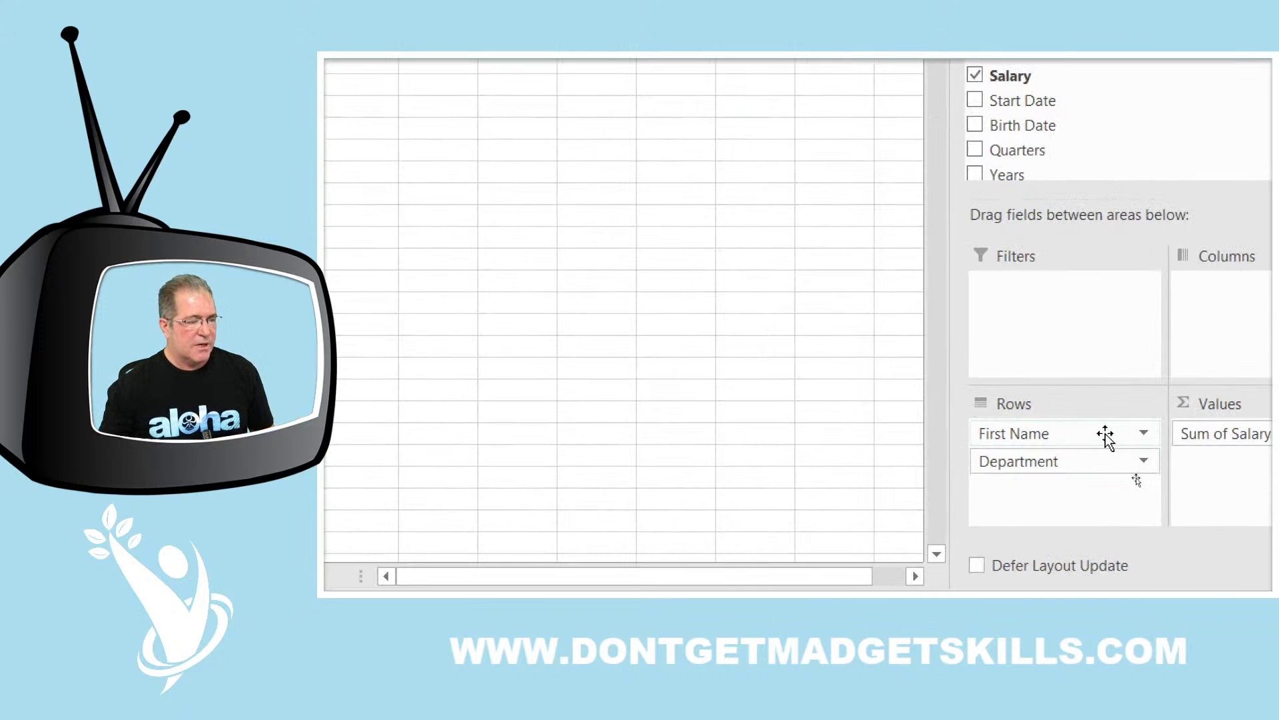
Step: Place Department above First Name in the PivotTable rows and restore First Name as the outer row field
left_click_drag(1105, 437, 1108, 491)
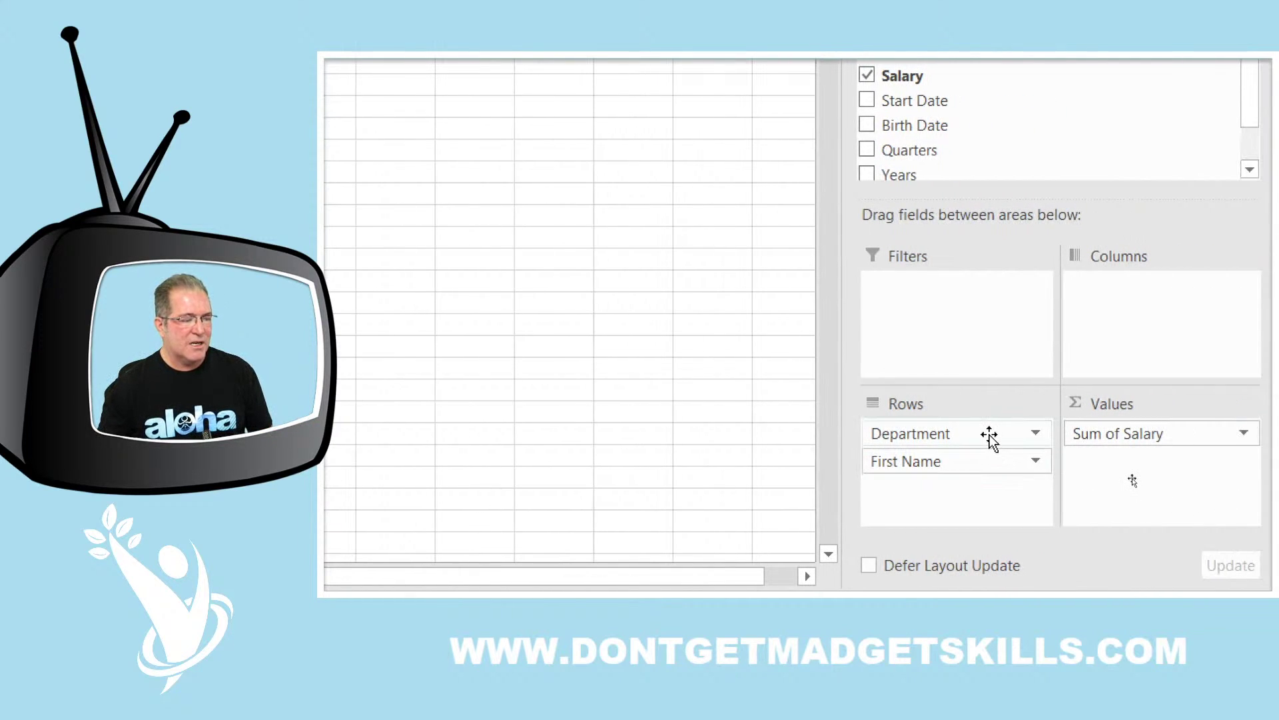
left_click_drag(990, 435, 953, 470)
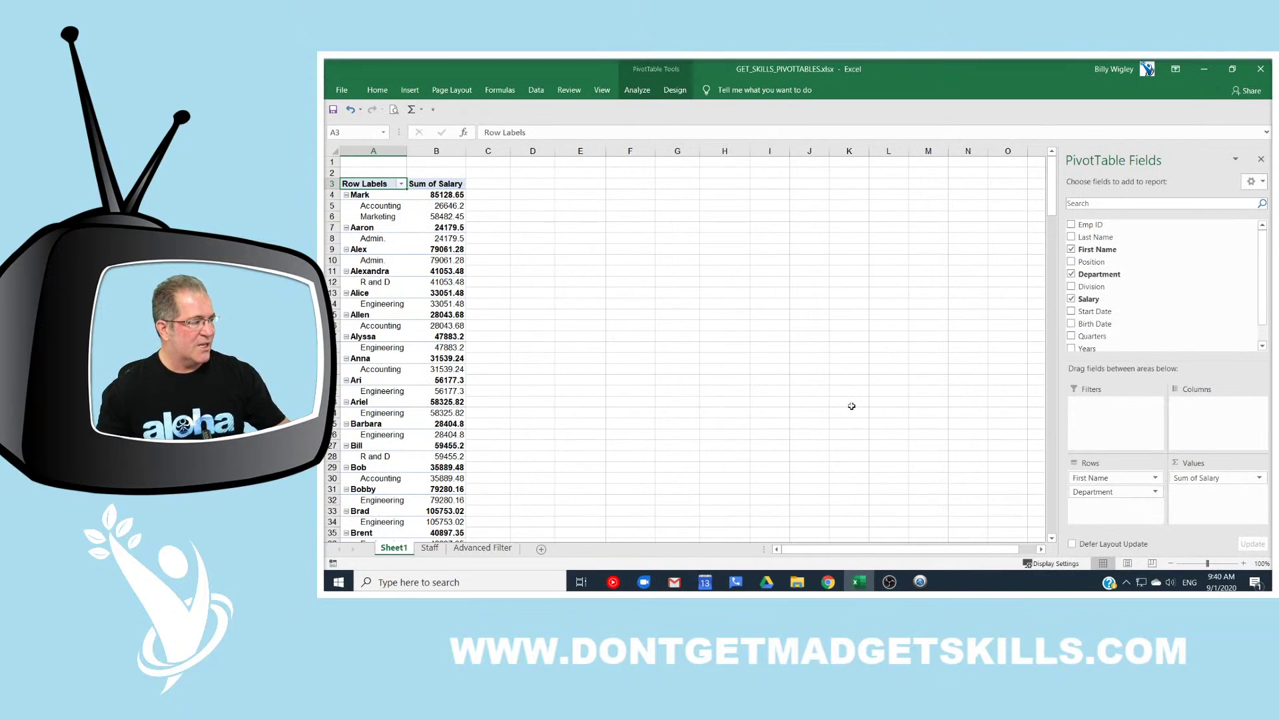
scroll(524, 278, "down", 4)
scroll(514, 293, "up", 4)
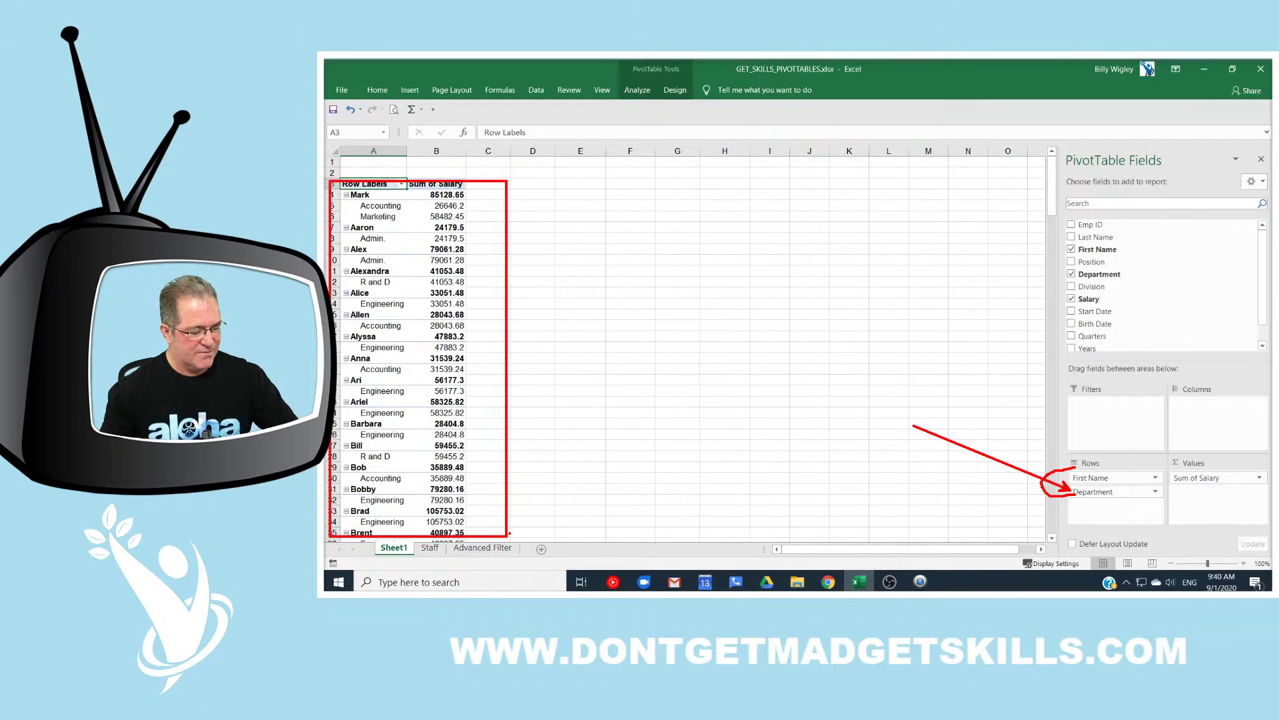
Step: Move First Name below Department in the rows so salaries are grouped by department, and look through the list
left_click_drag(1118, 478, 1125, 508)
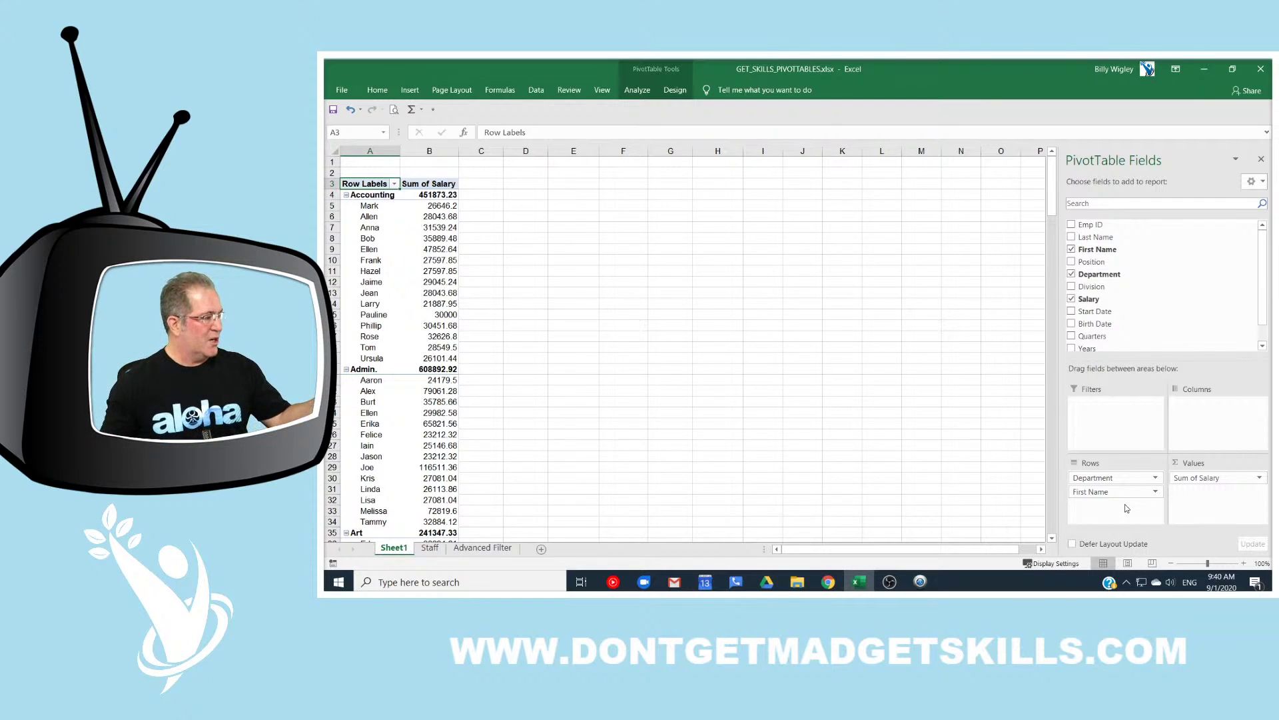
scroll(550, 249, "down", 4)
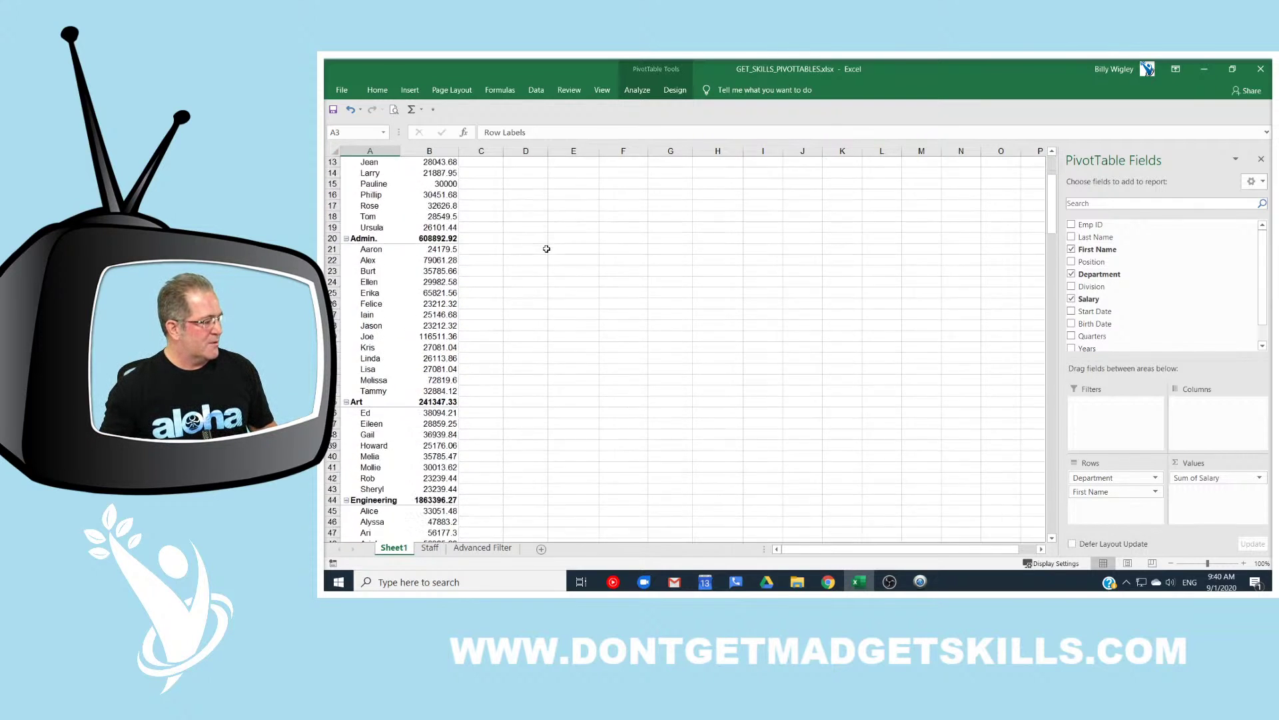
scroll(514, 297, "up", 4)
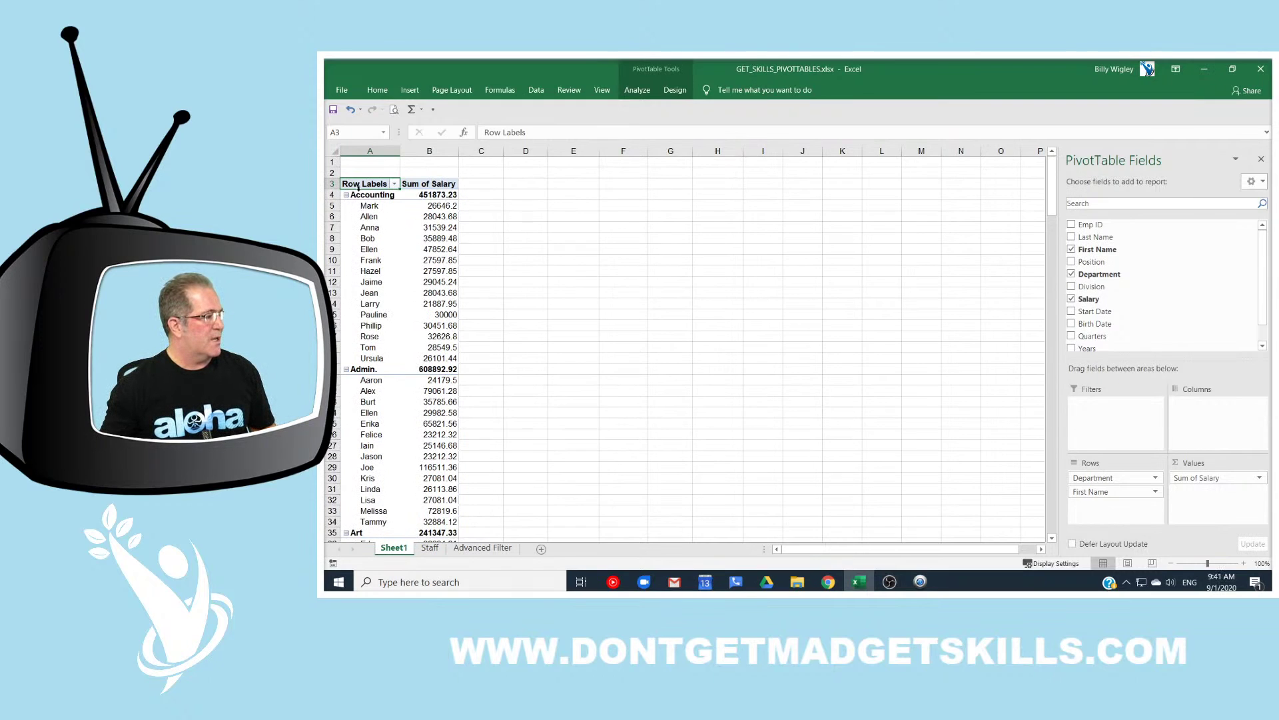
Step: Collapse the Accounting, Admin., Art, Engineering and Marketing groups in the PivotTable
left_click(346, 195)
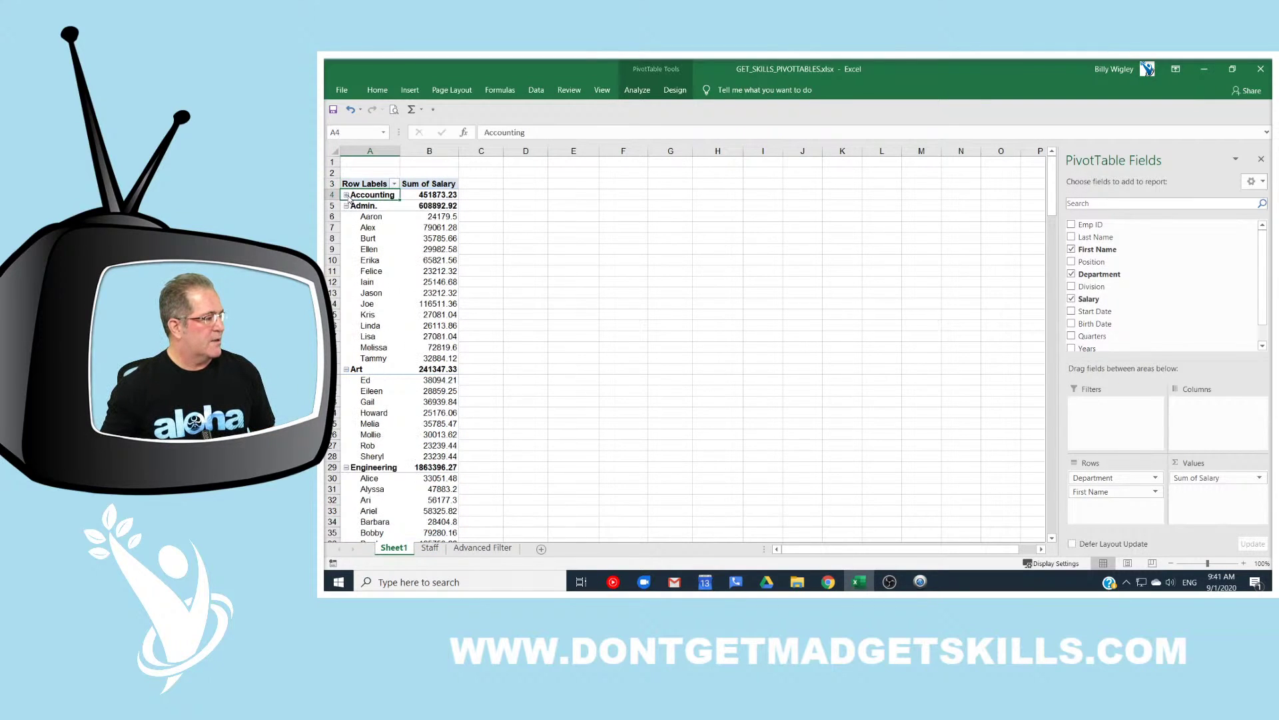
left_click(346, 206)
right_click(346, 208)
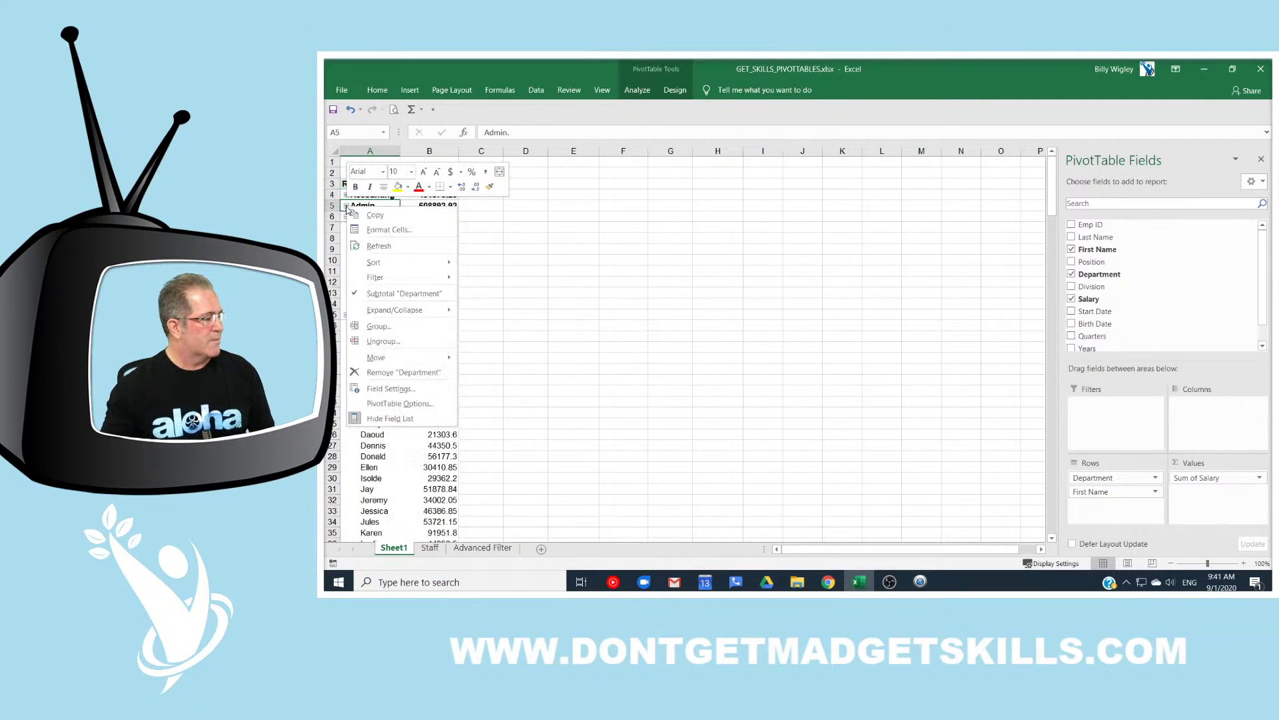
mouse_move(413, 310)
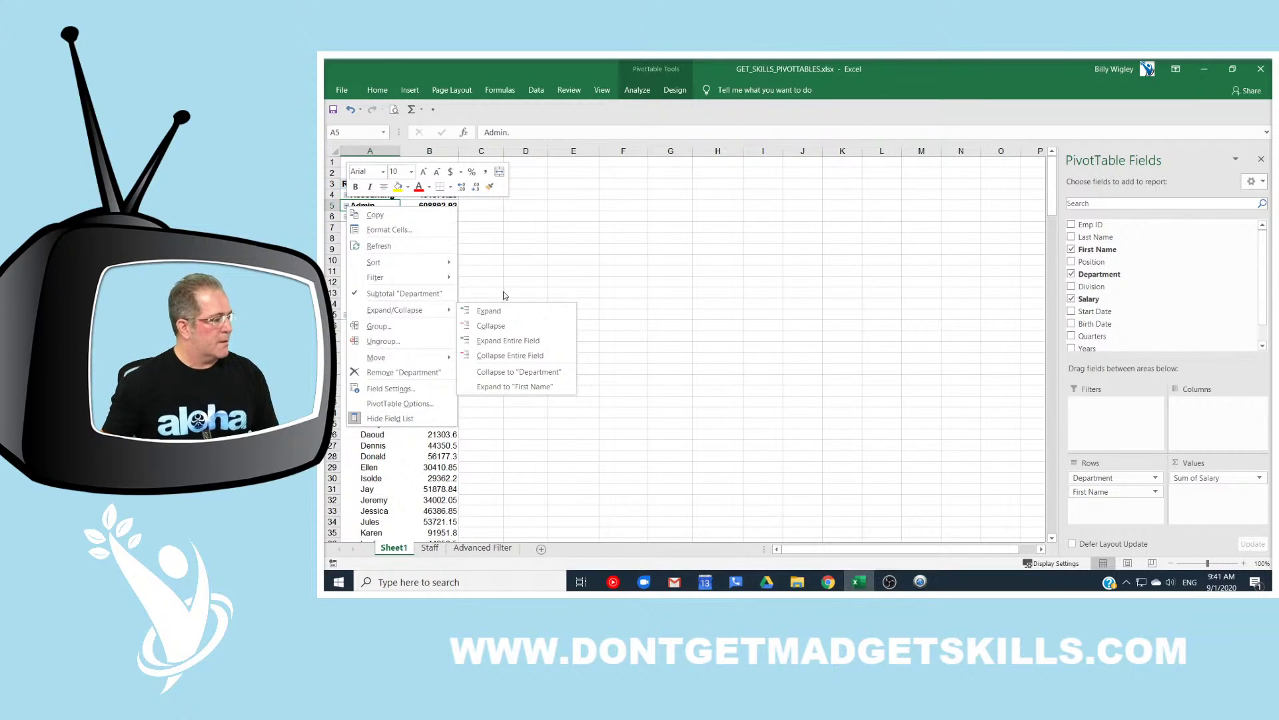
left_click(497, 325)
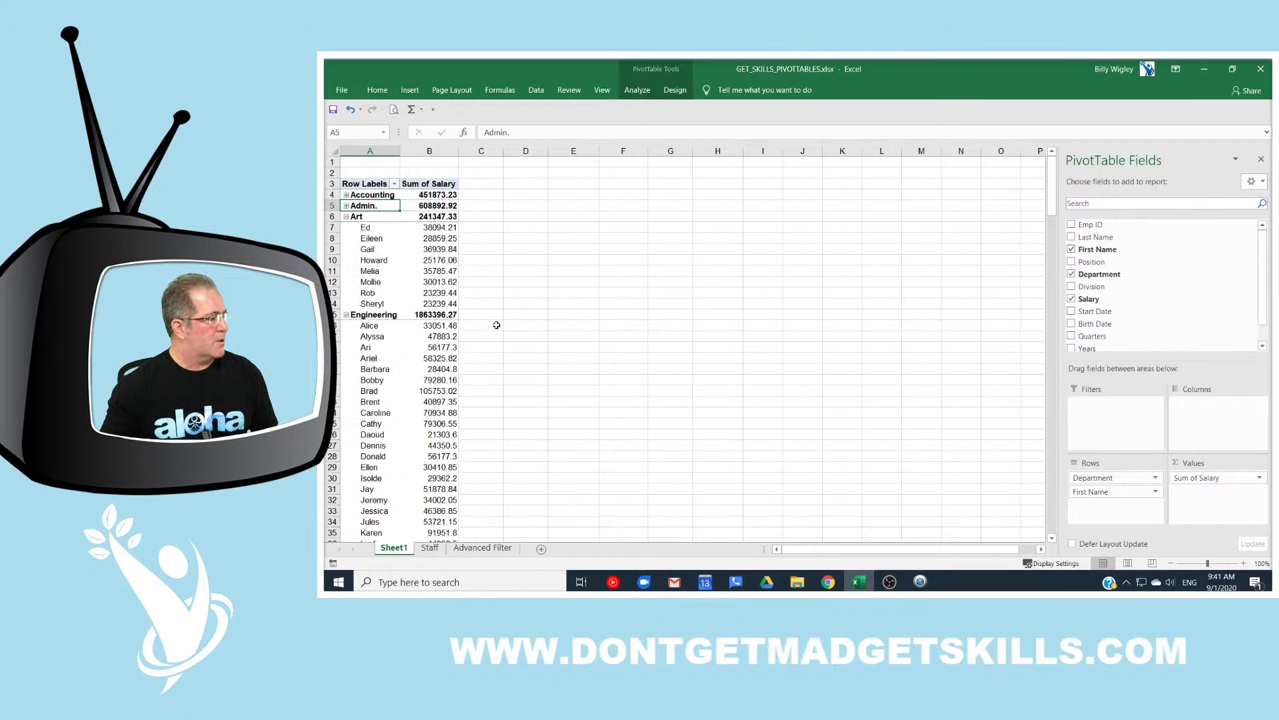
left_click(345, 217)
left_click(346, 227)
left_click(345, 239)
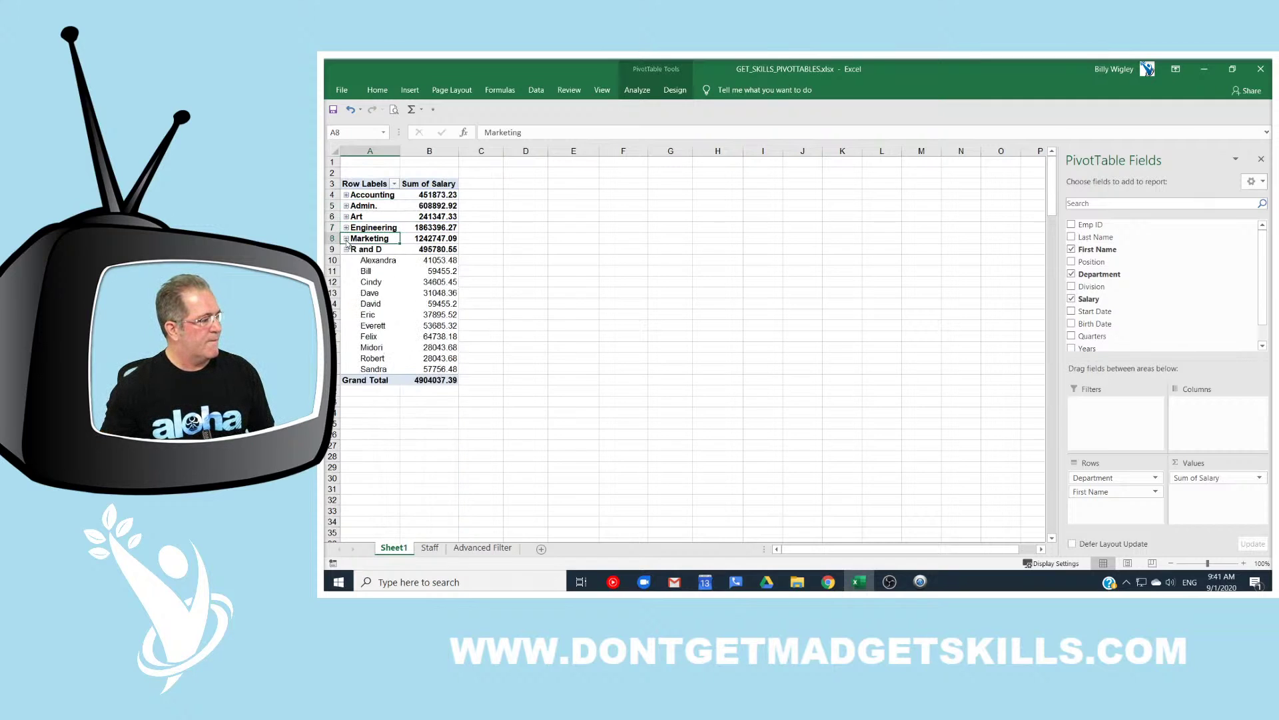
Step: Expand the collapsed department groups again, from Marketing up to Accounting, to show their employees
left_click(346, 227)
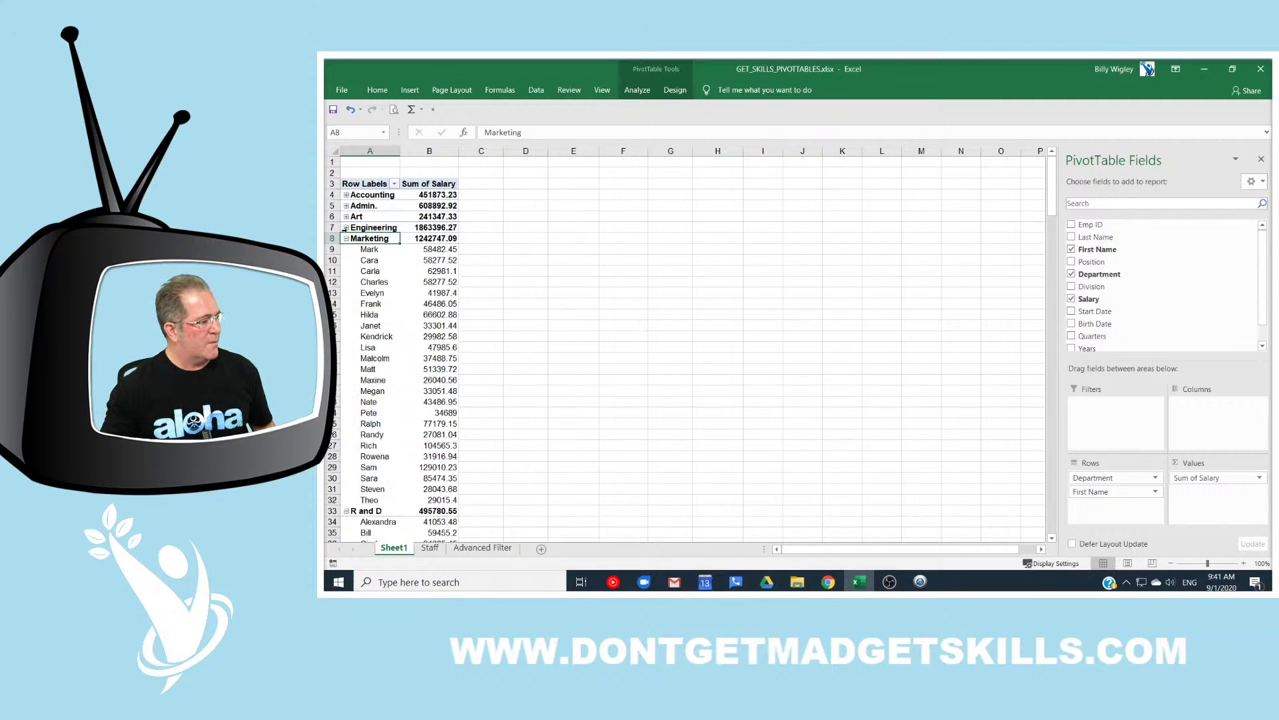
left_click(346, 216)
left_click(346, 205)
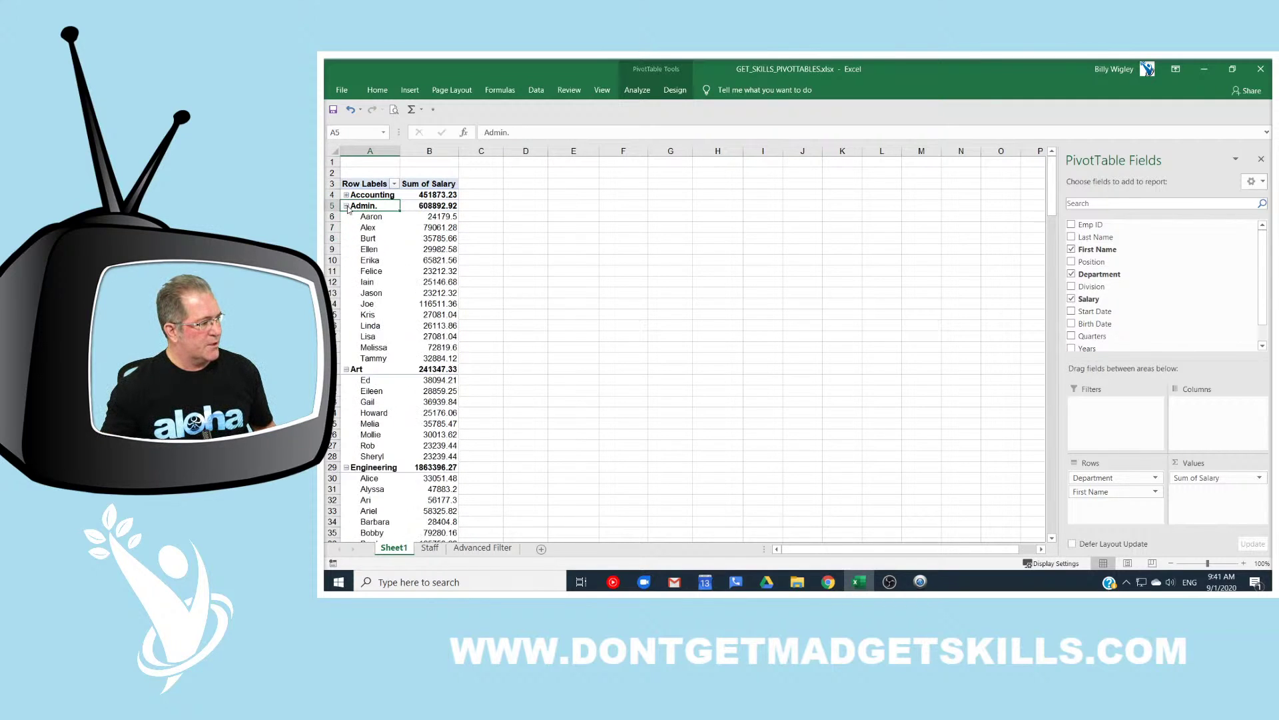
left_click(345, 194)
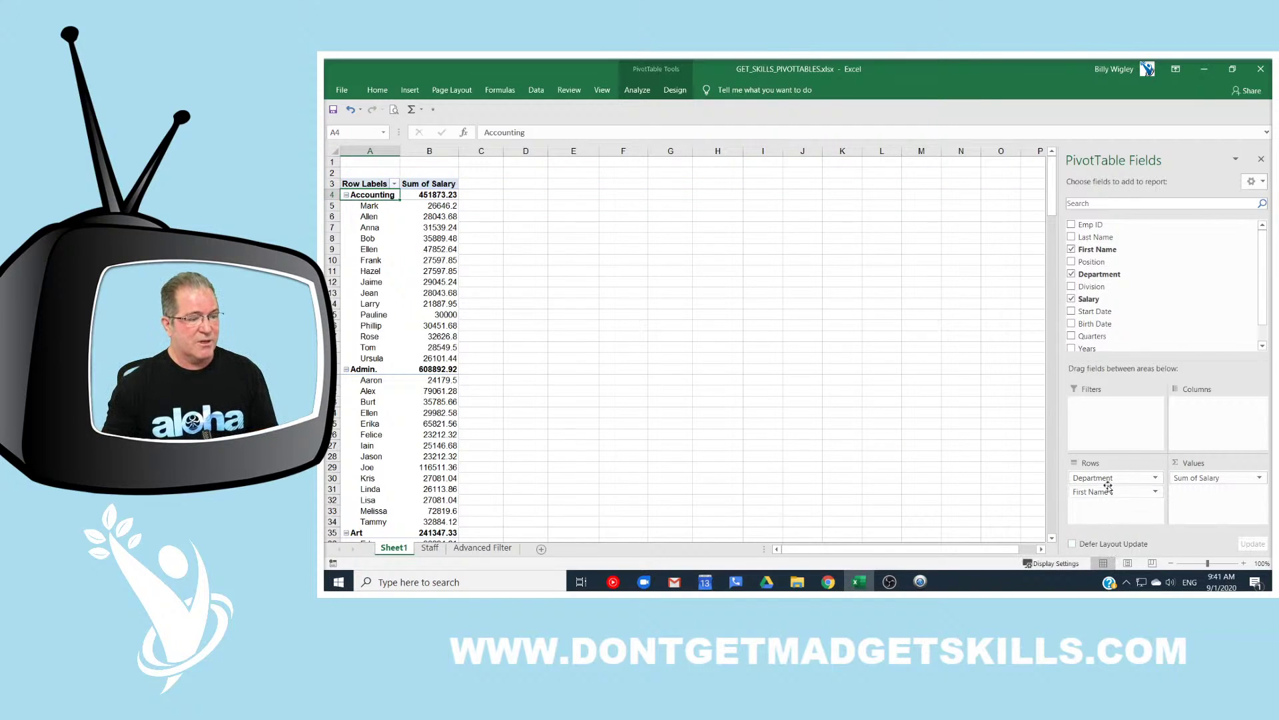
Step: Move the Department field from rows to columns and look through the resulting salary layout
left_click_drag(1109, 479, 1189, 417)
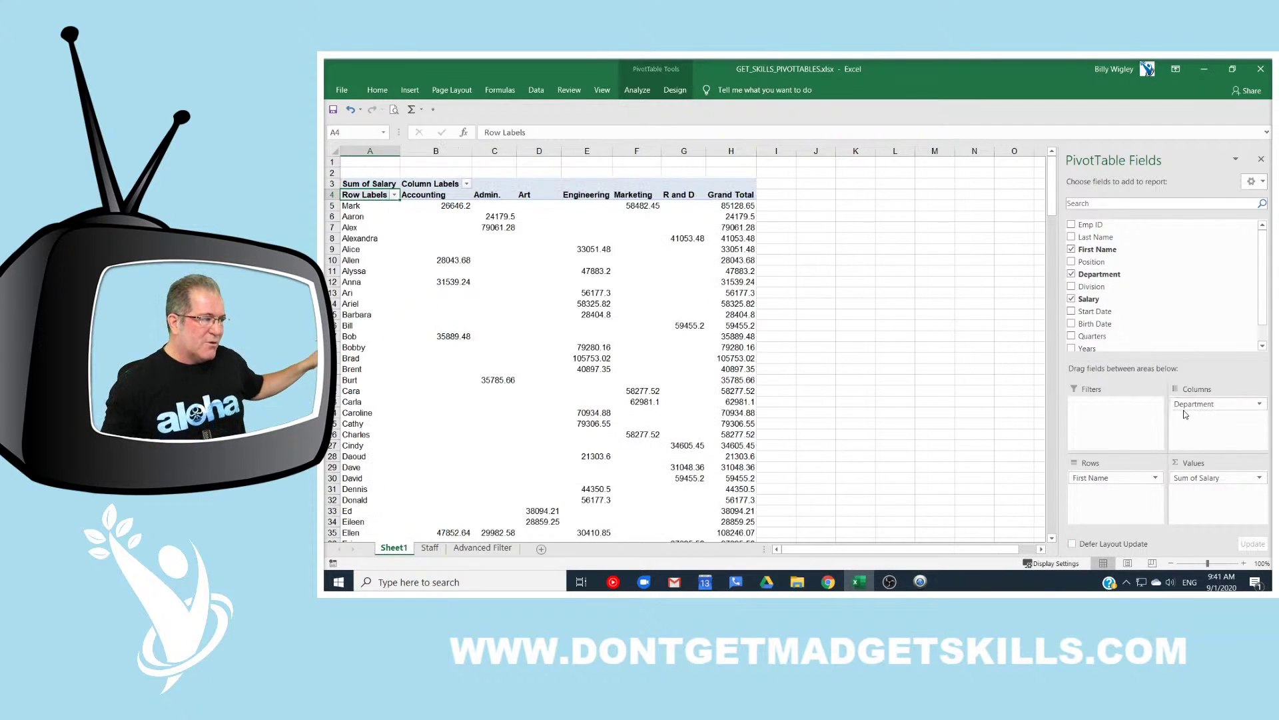
scroll(947, 381, "down", 8)
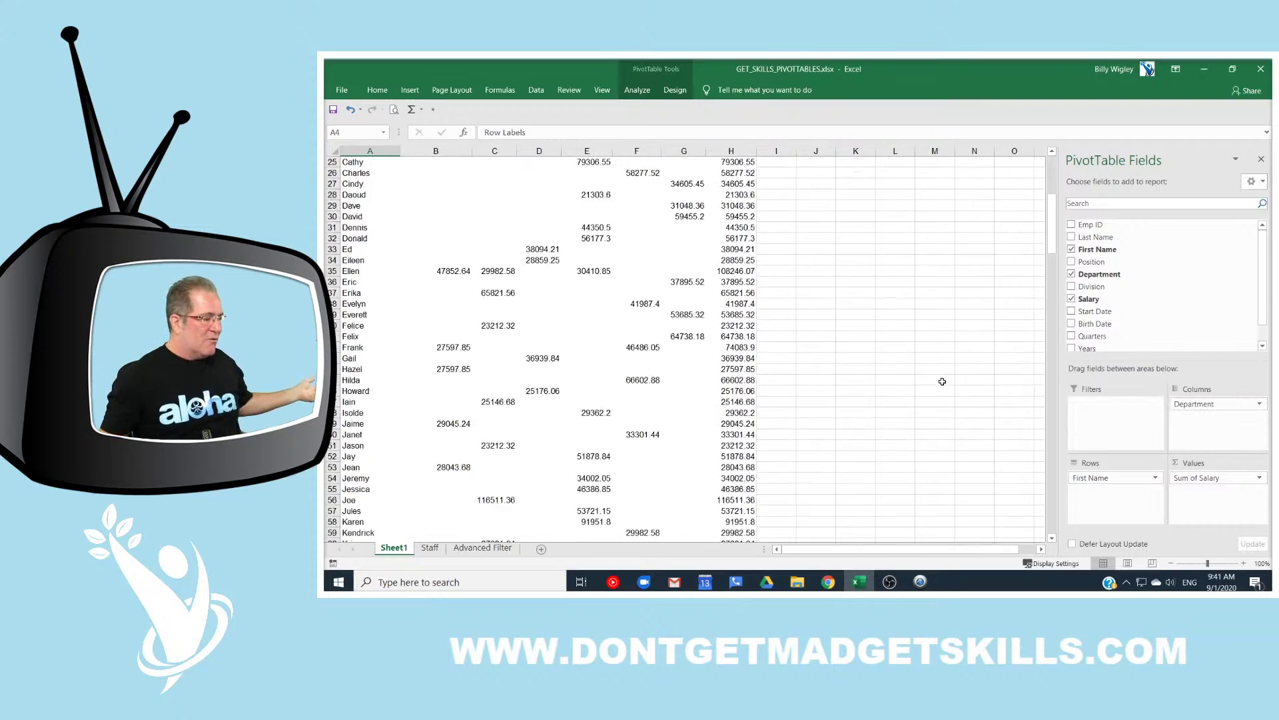
scroll(942, 382, "down", 12)
scroll(937, 385, "up", 16)
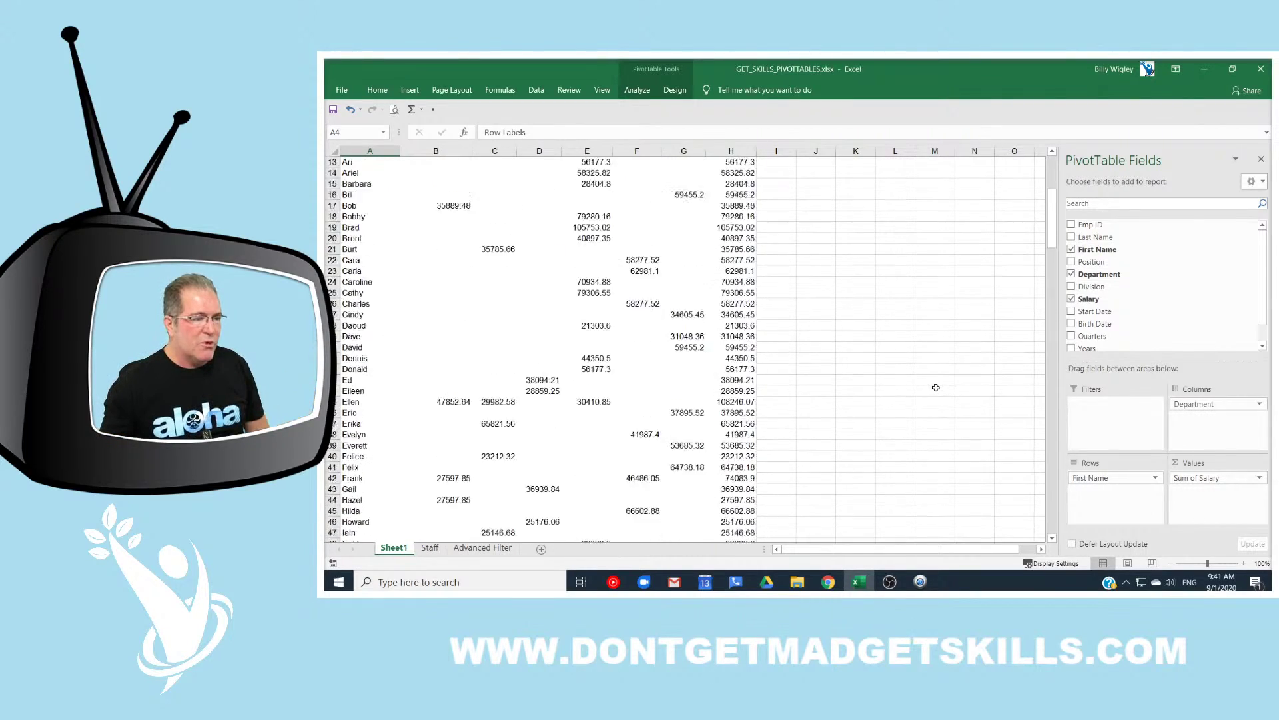
scroll(936, 388, "up", 4)
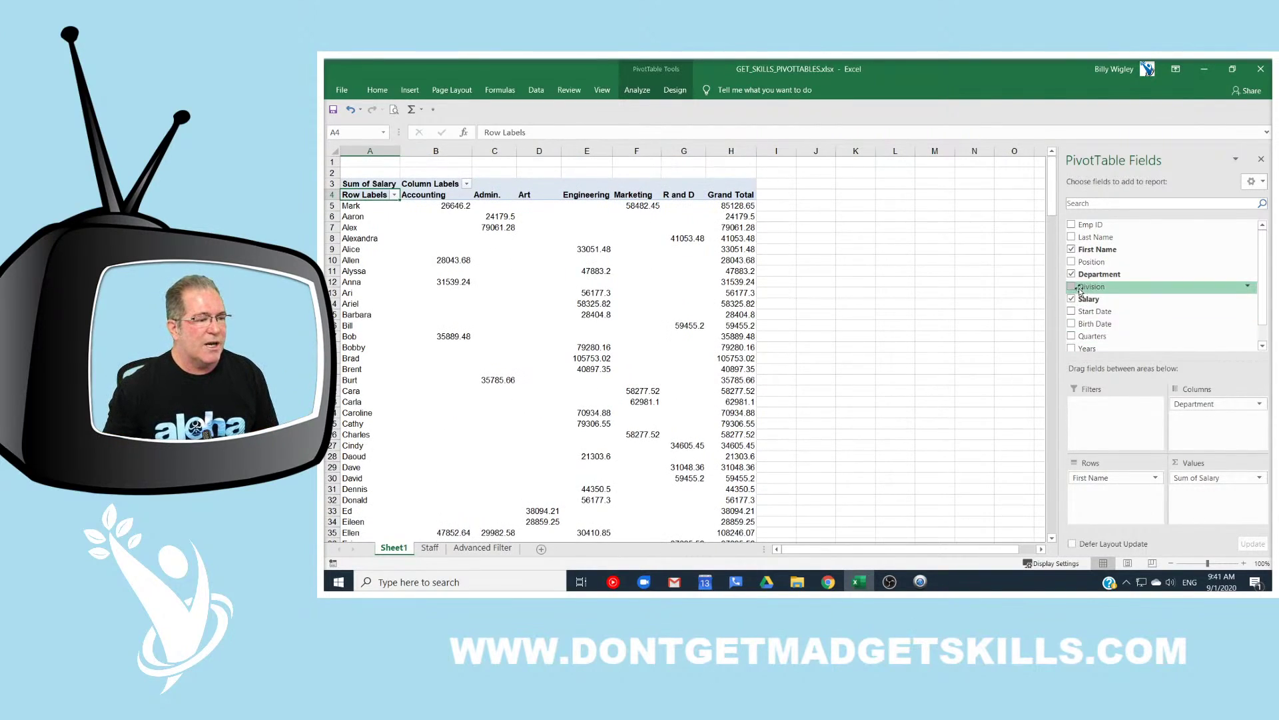
Step: Add the Division field to the rows above First Name and look through the salaries grouped by division
left_click(1073, 287)
left_click(1073, 287)
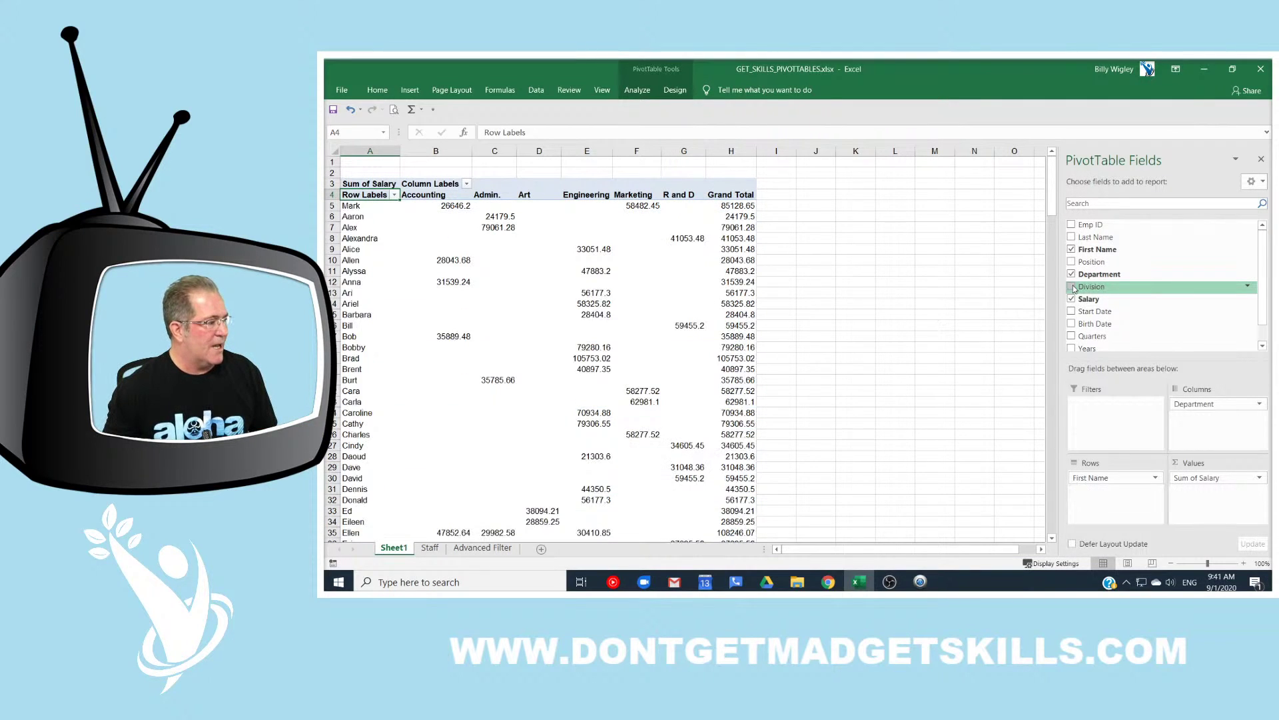
left_click_drag(1091, 287, 1123, 475)
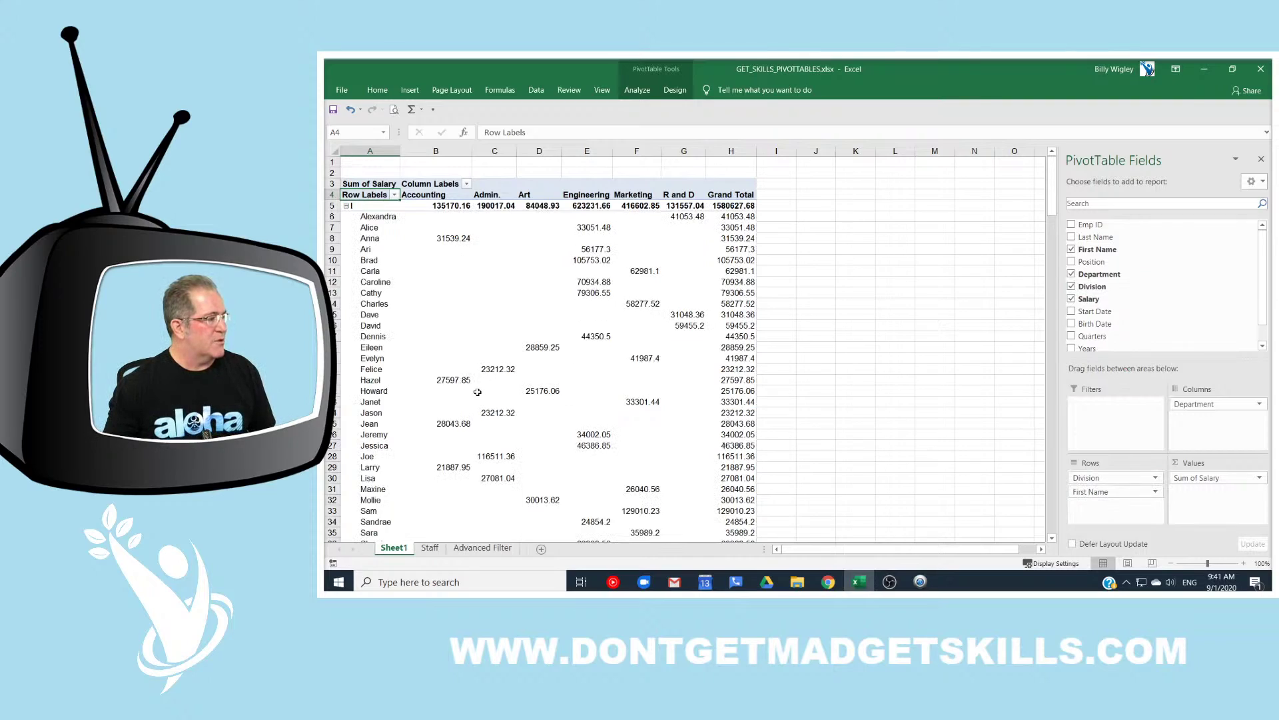
scroll(478, 393, "down", 7)
scroll(478, 392, "up", 4)
scroll(477, 392, "up", 3)
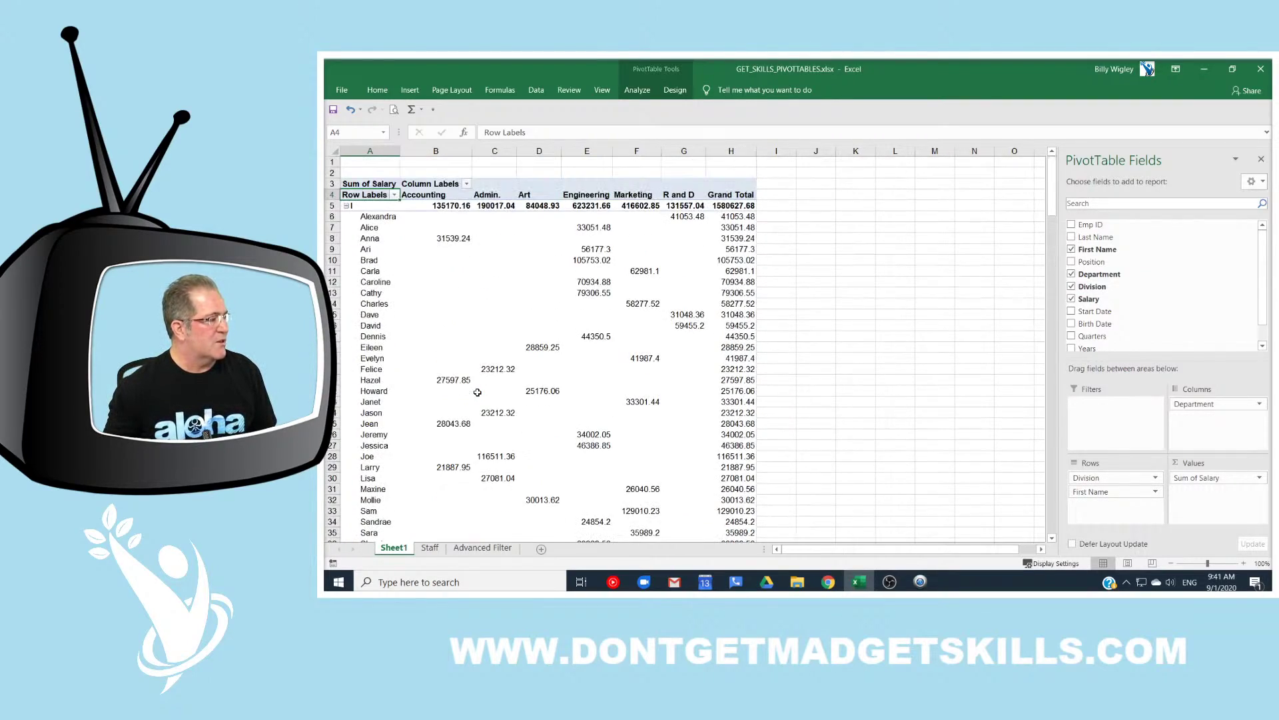
scroll(477, 393, "down", 6)
scroll(477, 393, "down", 2)
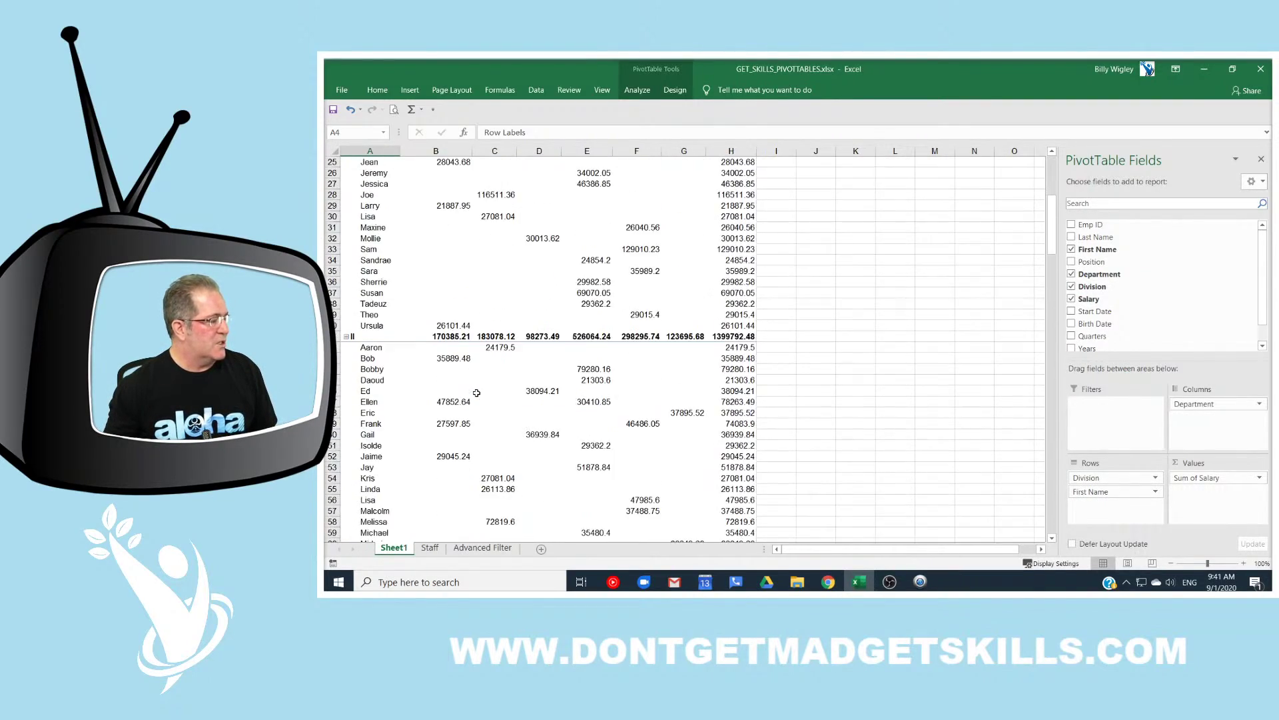
scroll(477, 392, "up", 8)
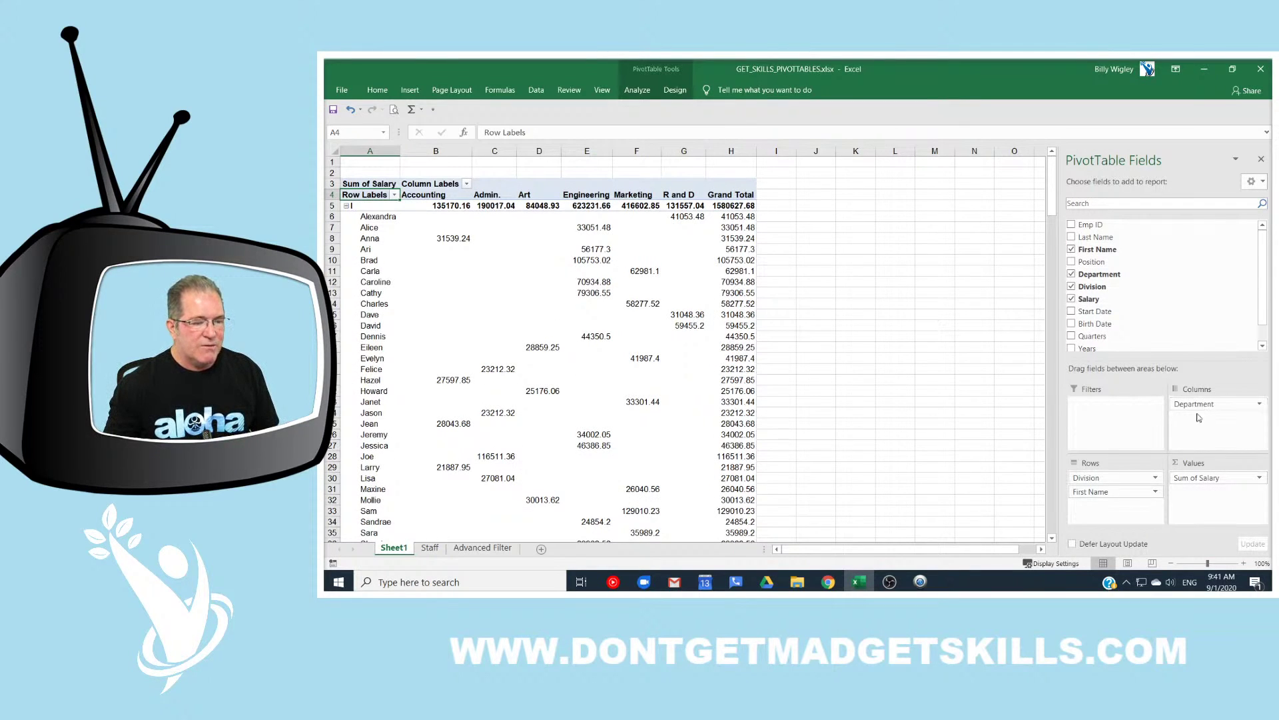
Step: Try Division as a column field above Department and remove it from the PivotTable layout
left_click_drag(1112, 478, 1219, 402)
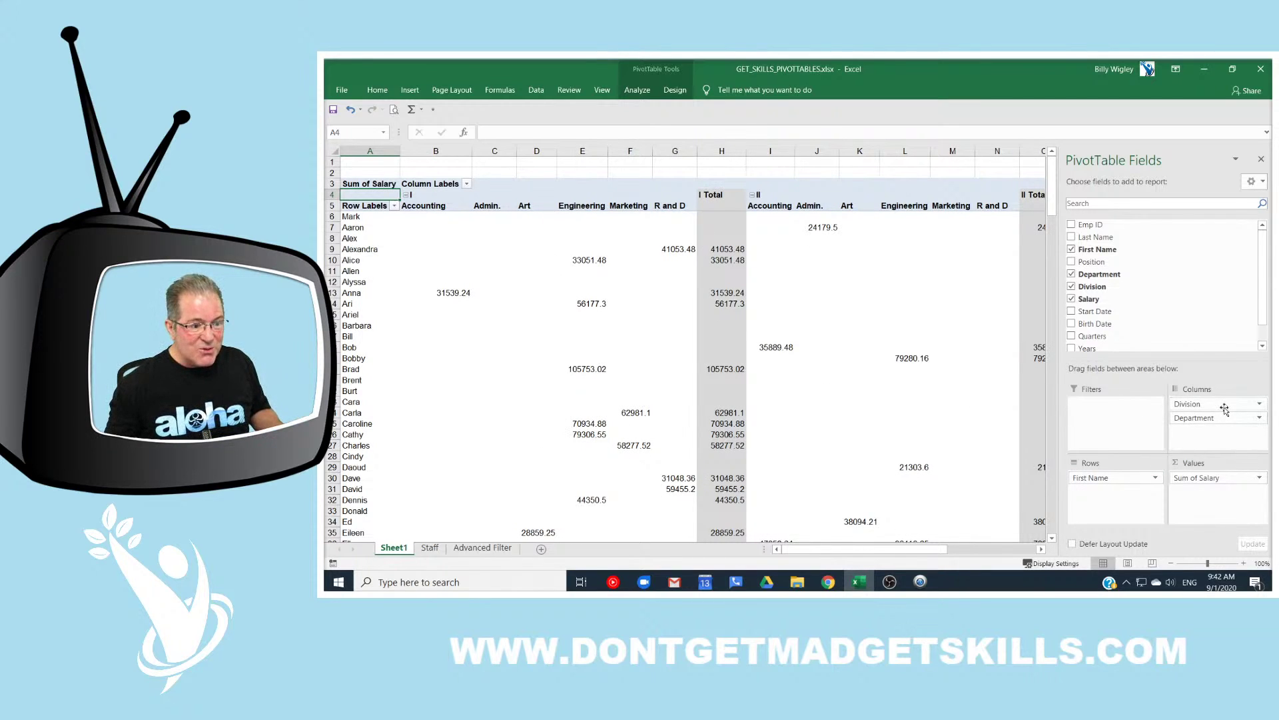
left_click_drag(1224, 408, 979, 378)
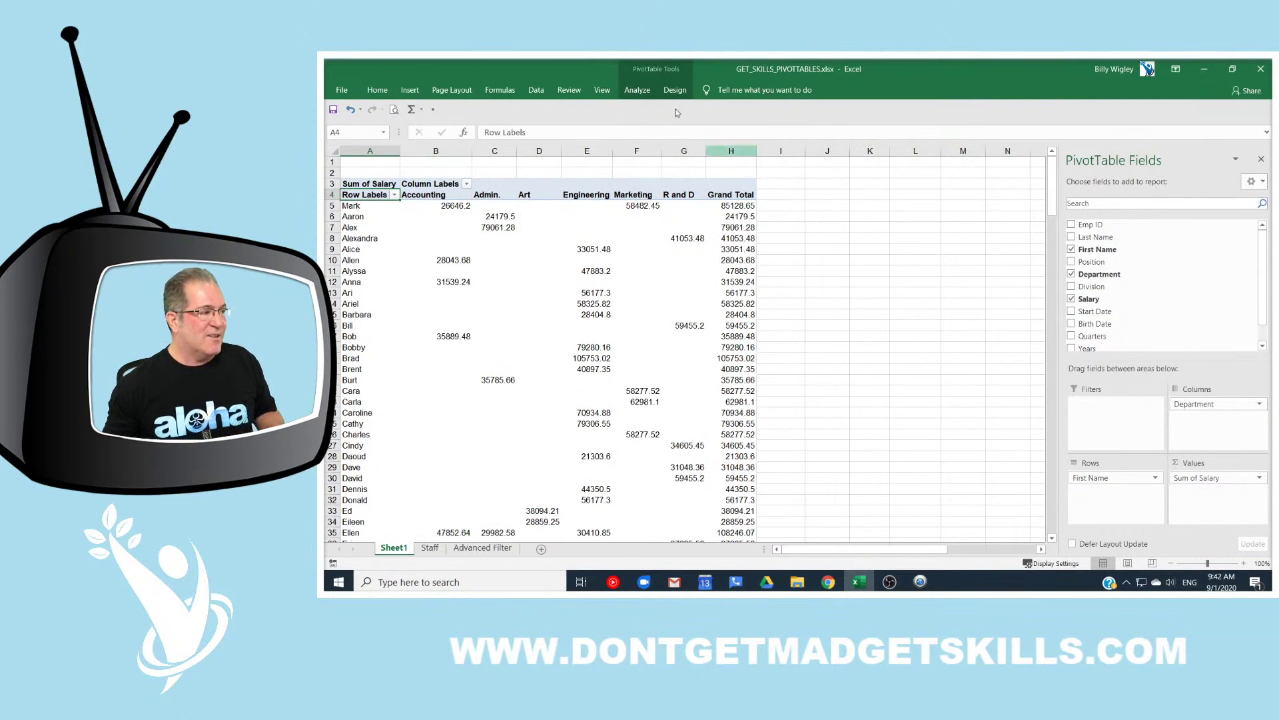
Step: Add a slicer for the Division field, shorten it to fit its options and place it beside the Grand Total column
right_click(1107, 288)
left_click(1147, 356)
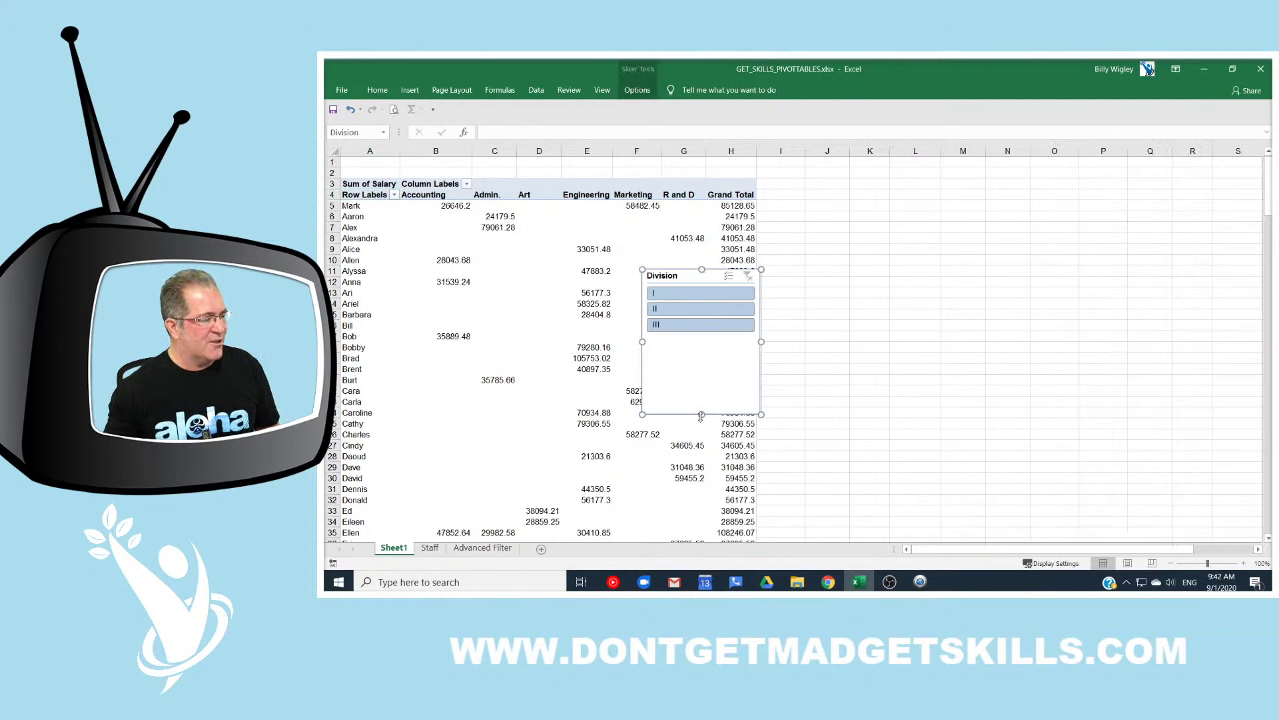
left_click_drag(705, 414, 702, 343)
left_click_drag(687, 278, 816, 190)
Step: Examine the Division column in the source data on the Staff sheet and return to Sheet1
left_click(429, 548)
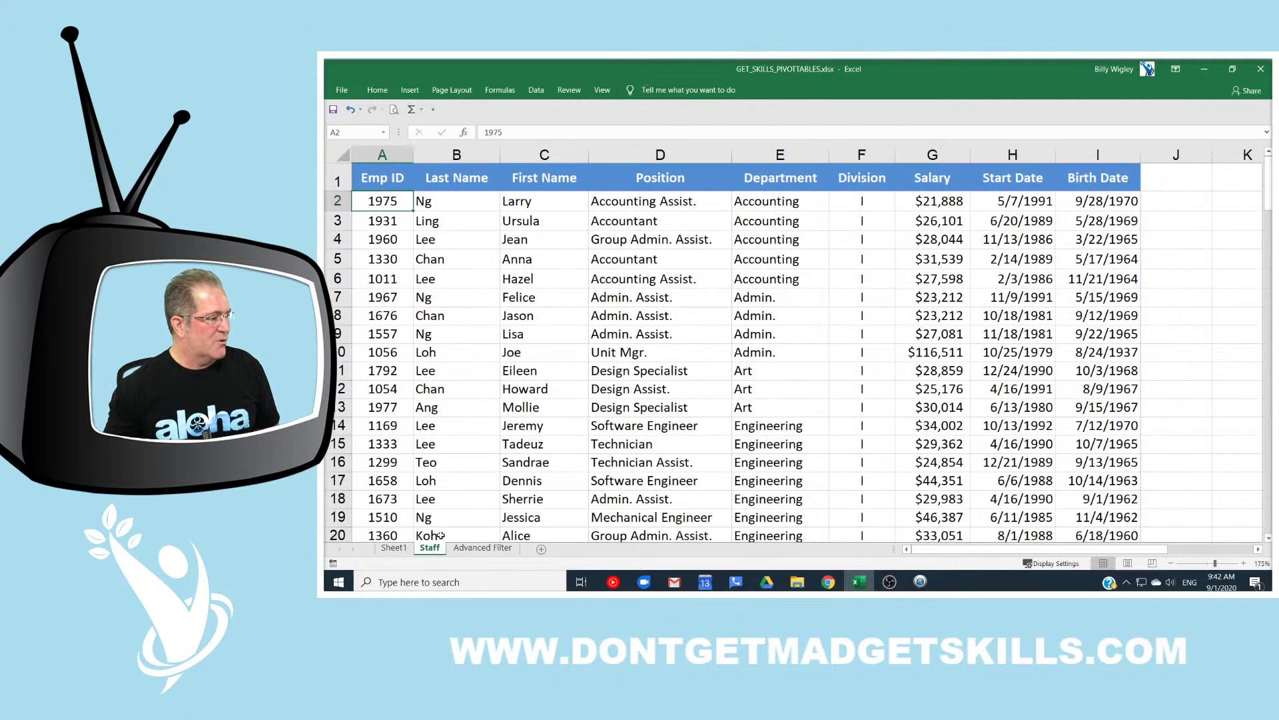
left_click(875, 150)
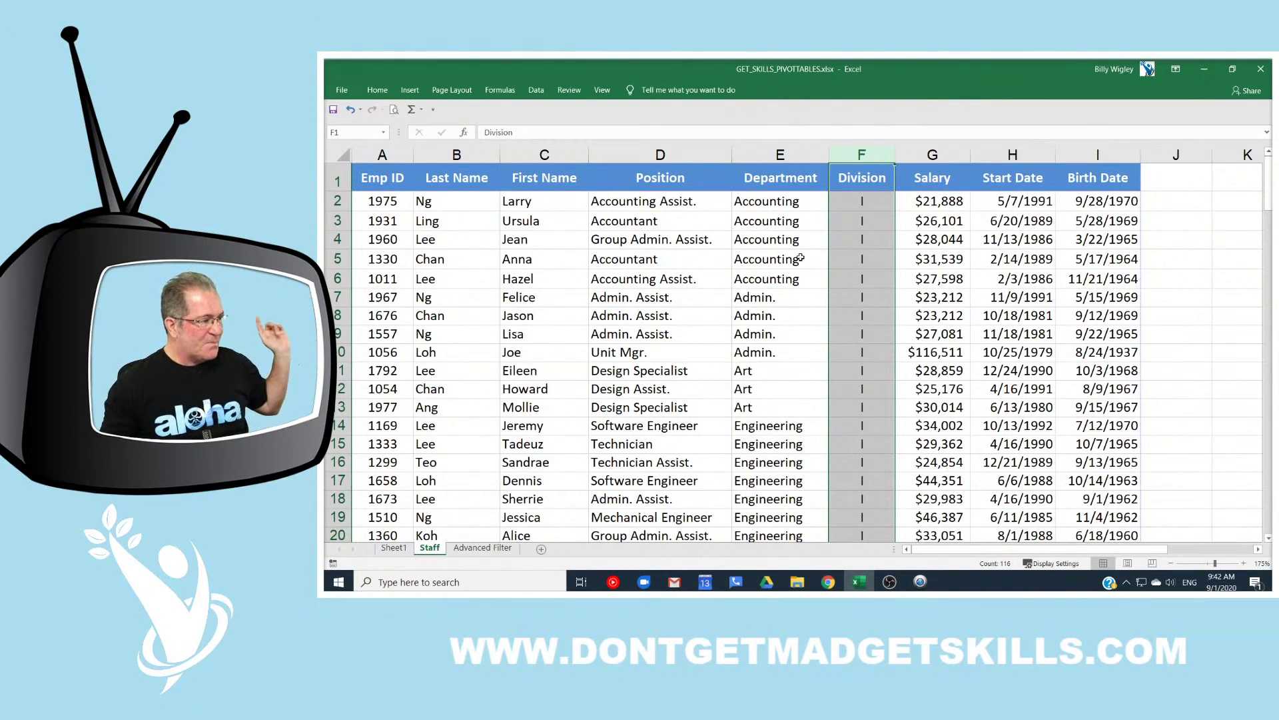
left_click(402, 550)
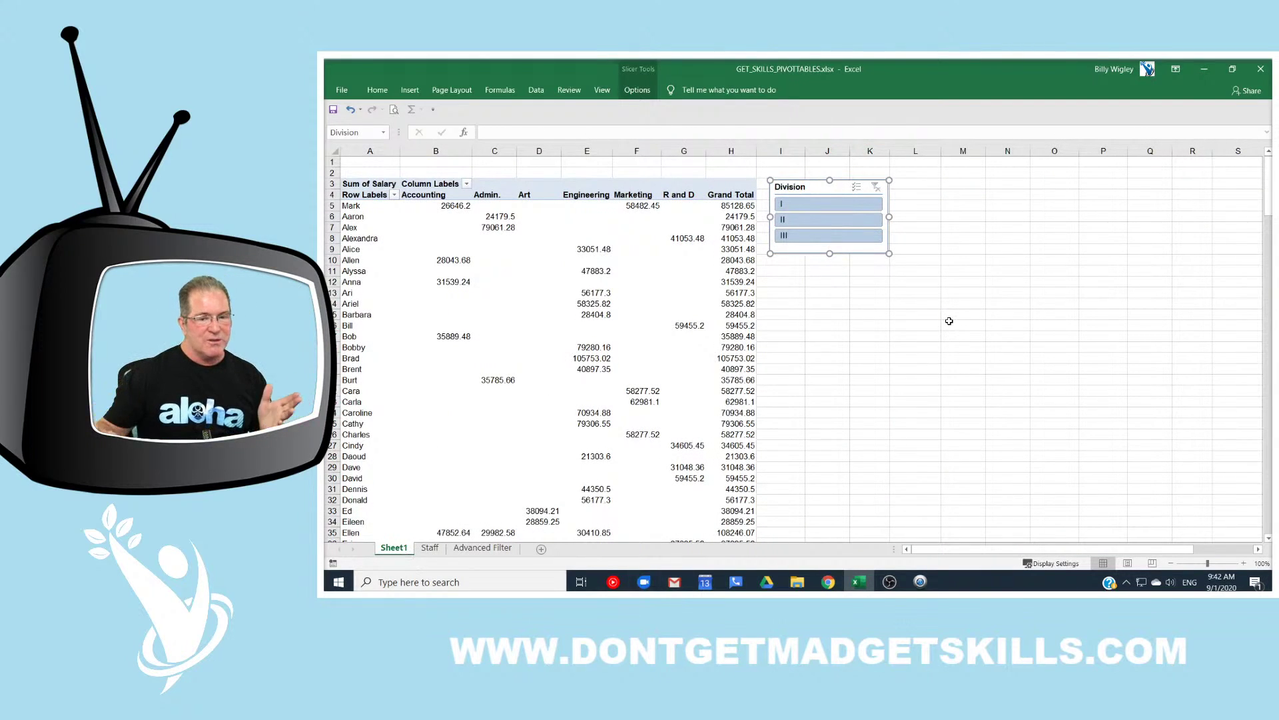
Step: Filter the PivotTable by divisions I, II and finally III with the slicer, and select a cell in the PivotTable
left_click(845, 203)
left_click(843, 220)
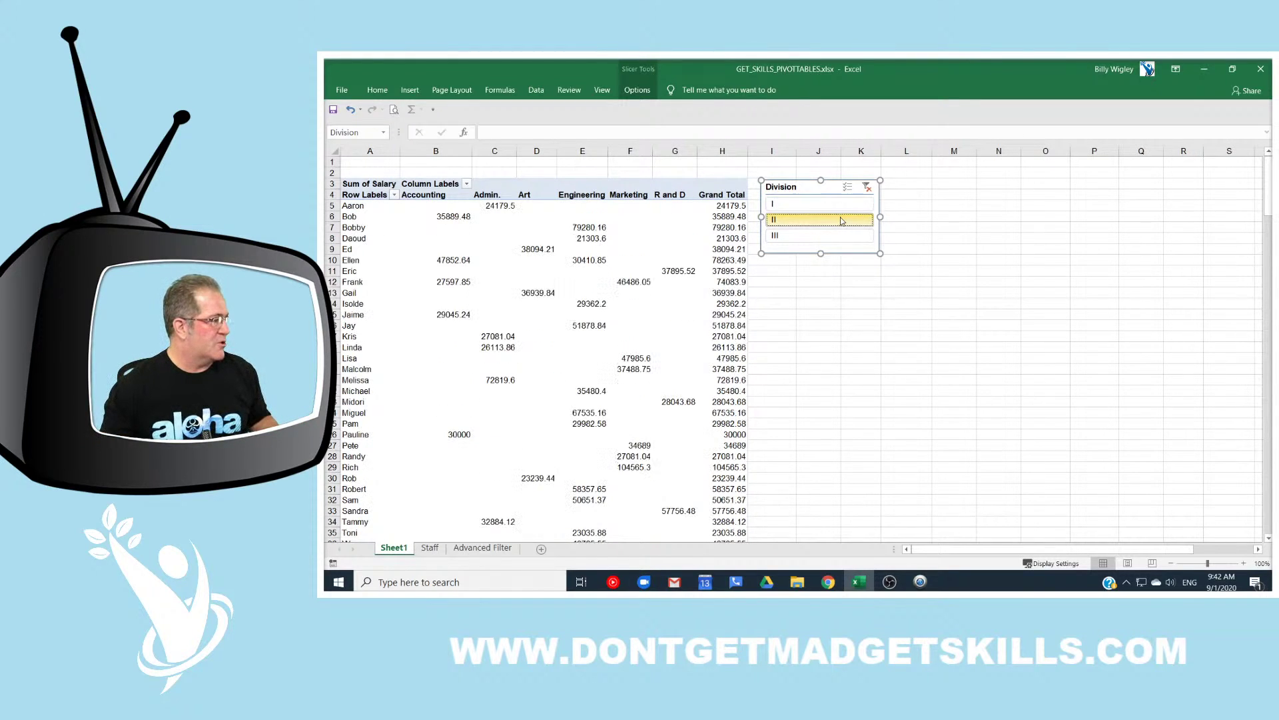
left_click(839, 233)
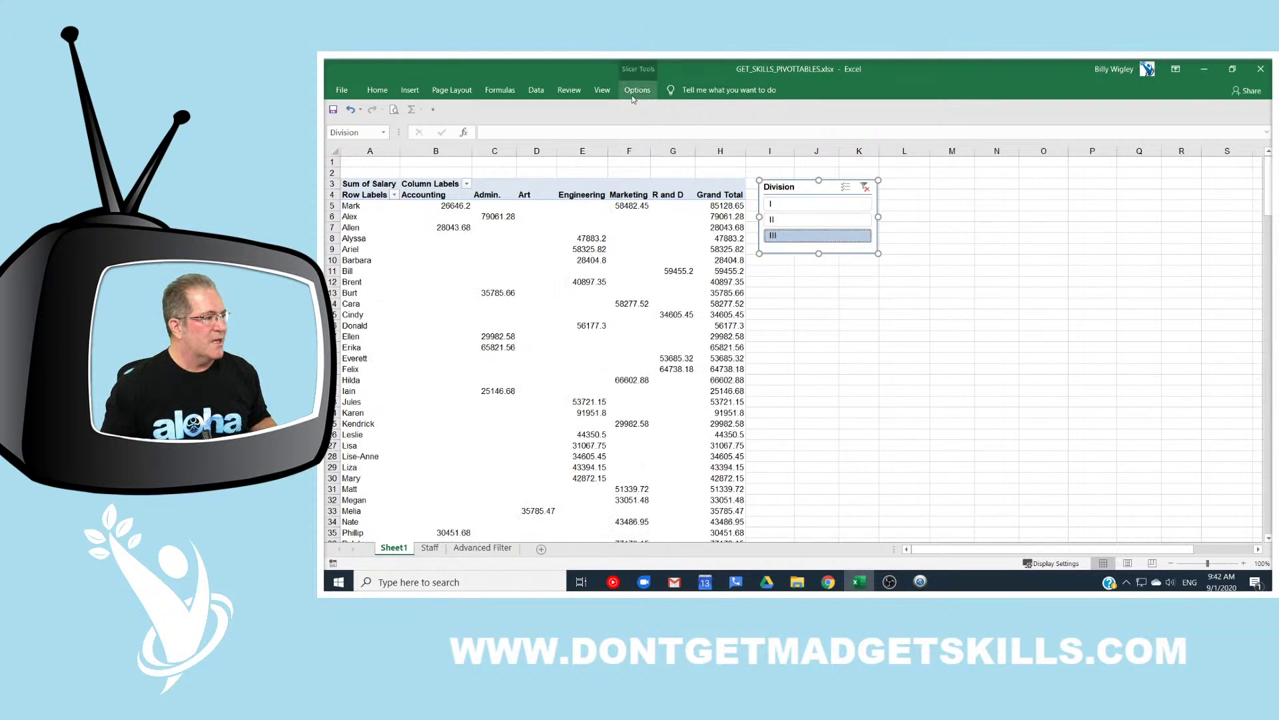
left_click(572, 185)
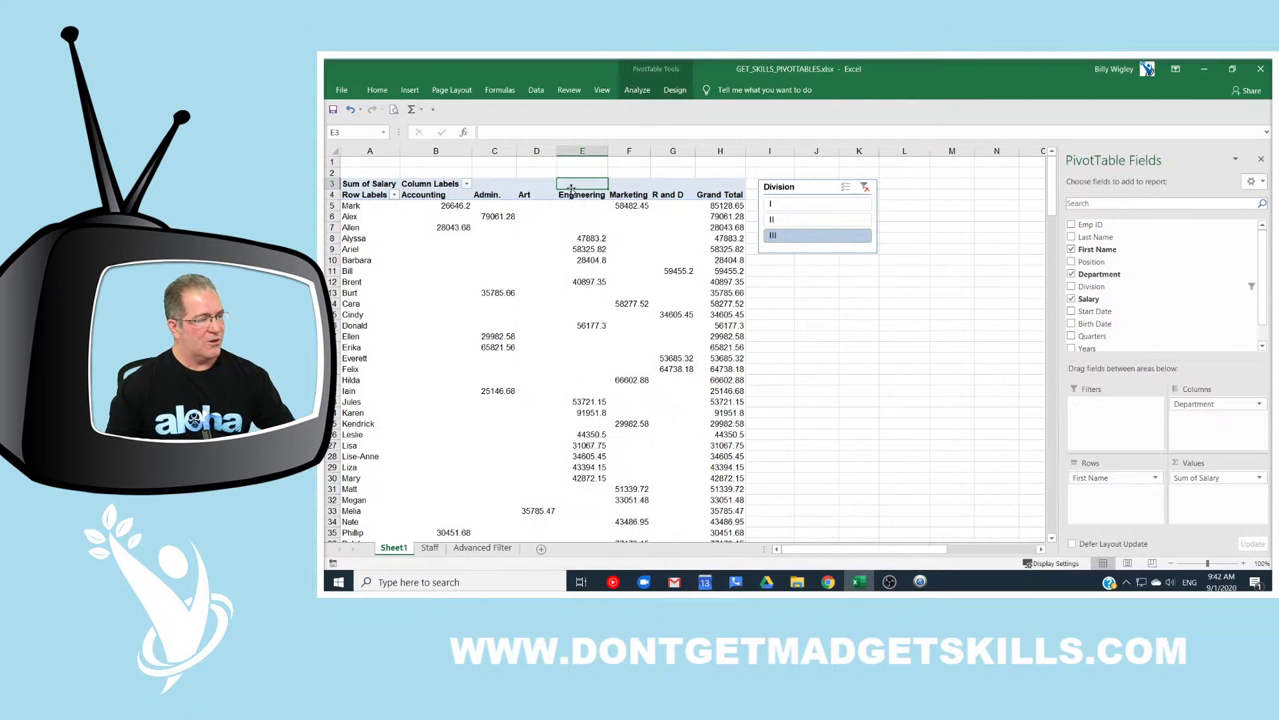